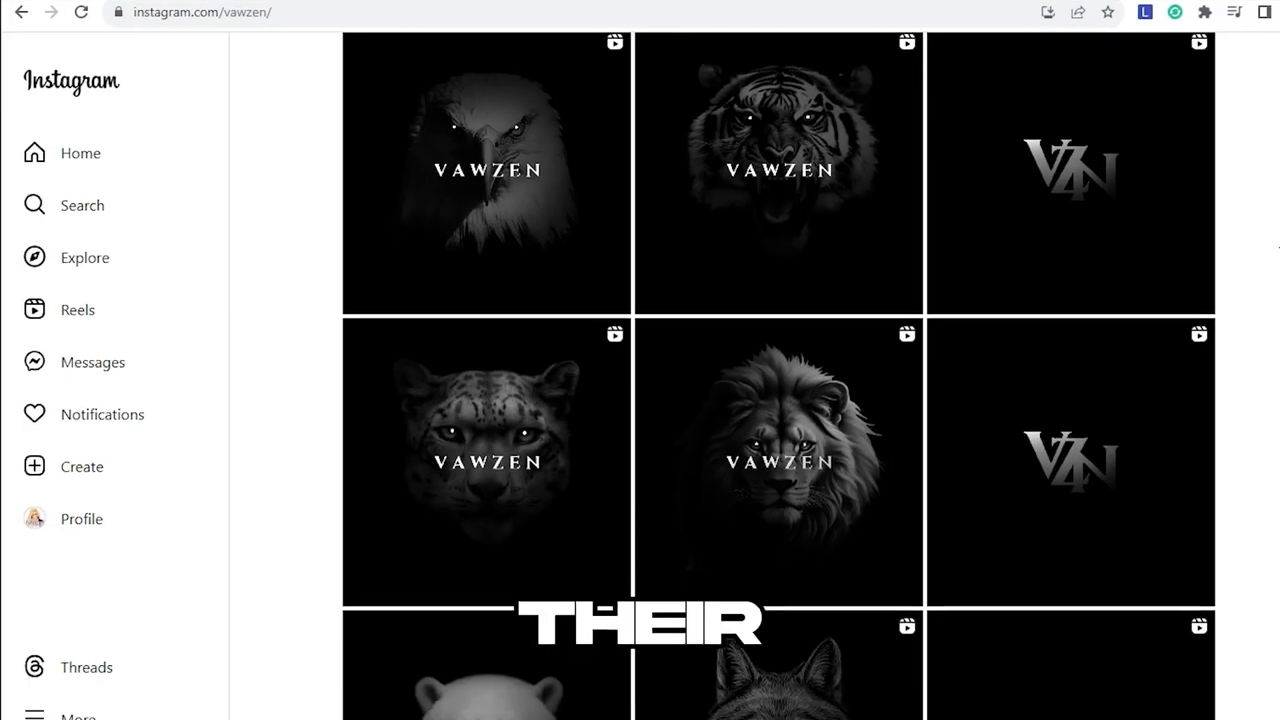
# Step: Scroll down the Google results for wolf quotes to find a passage
pyautogui.scroll(-1, 779, 376)
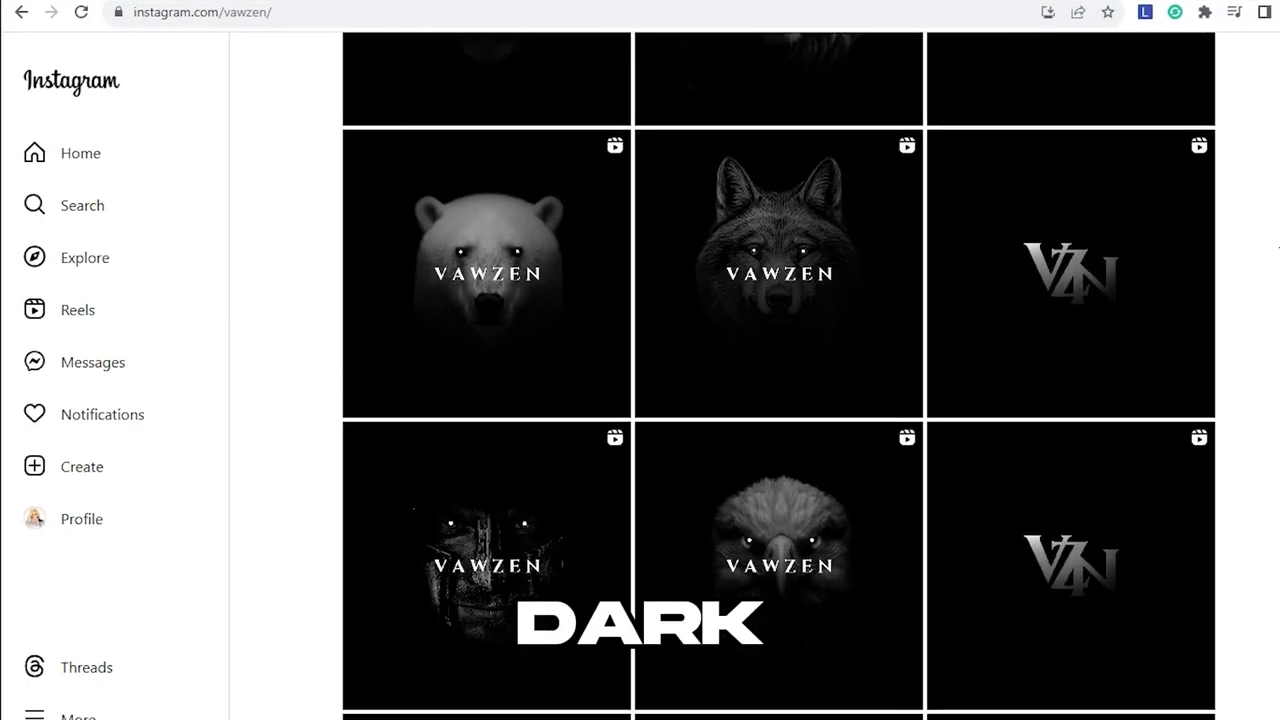
pyautogui.scroll(-1, 779, 376)
pyautogui.scroll(-2, 779, 376)
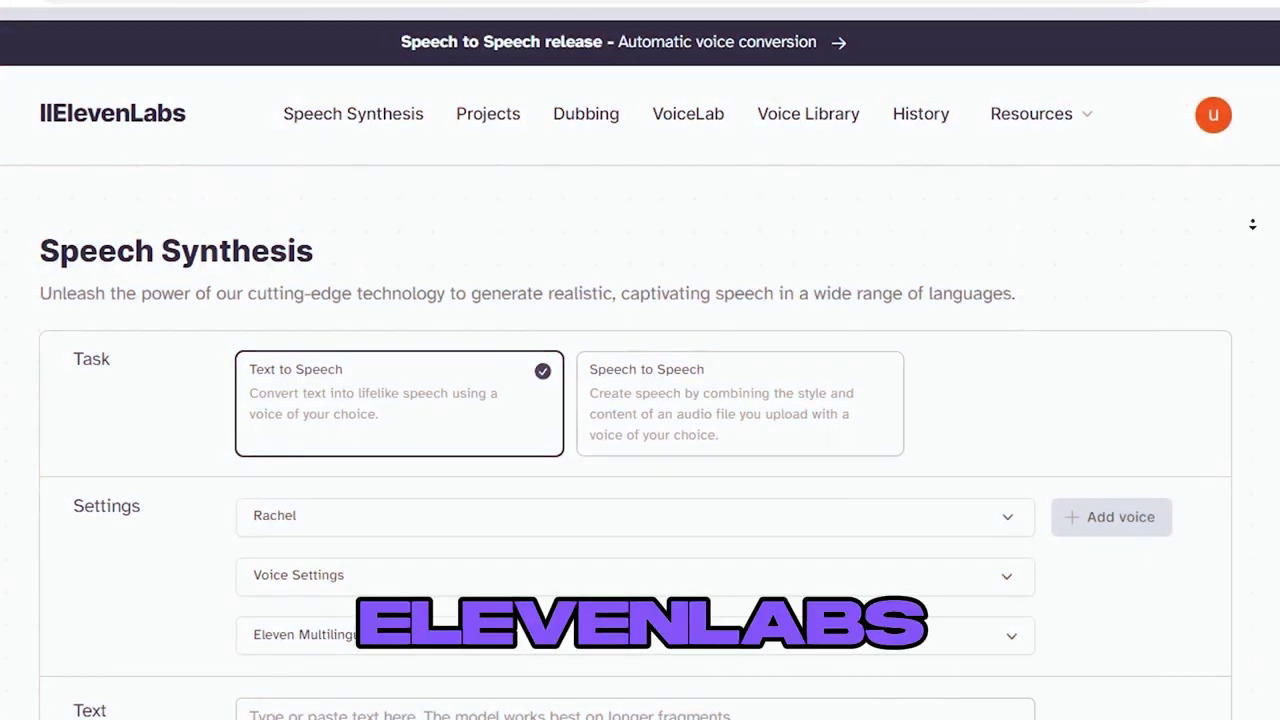
# Step: Paste the wolf passage and end it with 'You've got a choice, either be wolf or be a loser.'
pyautogui.scroll(-2, 1252, 230)
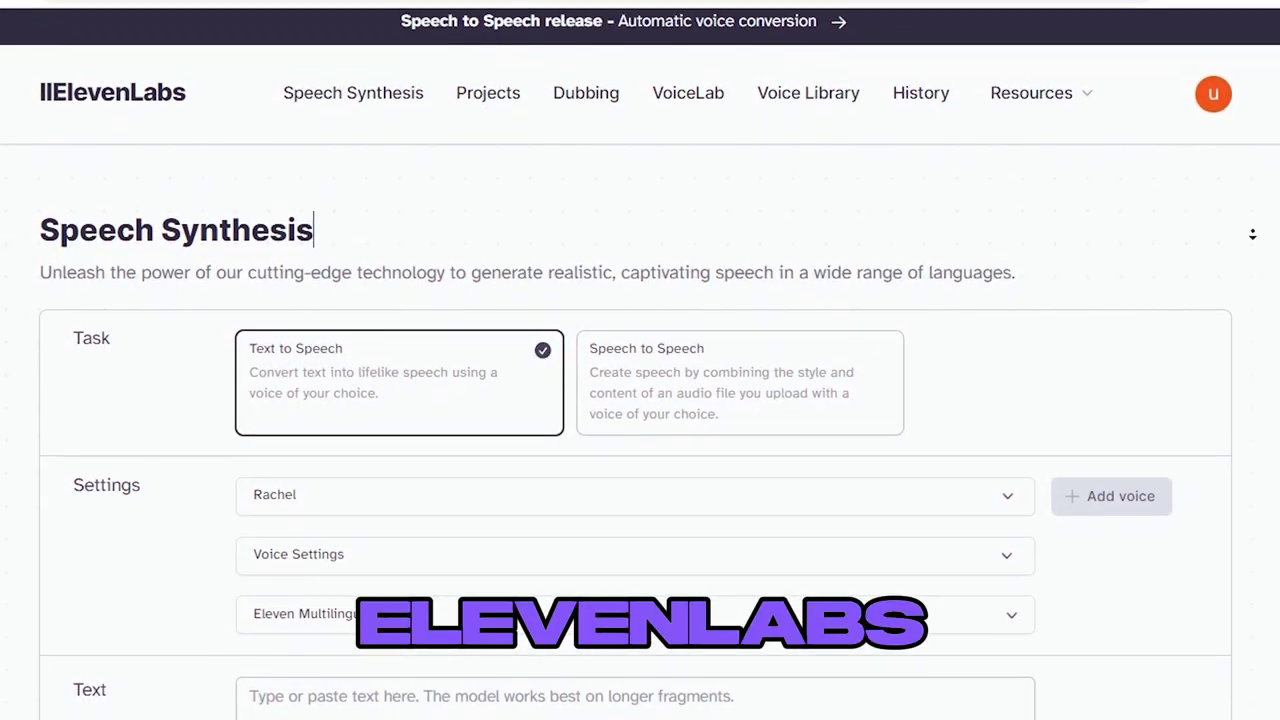
pyautogui.scroll(-2, 1252, 240)
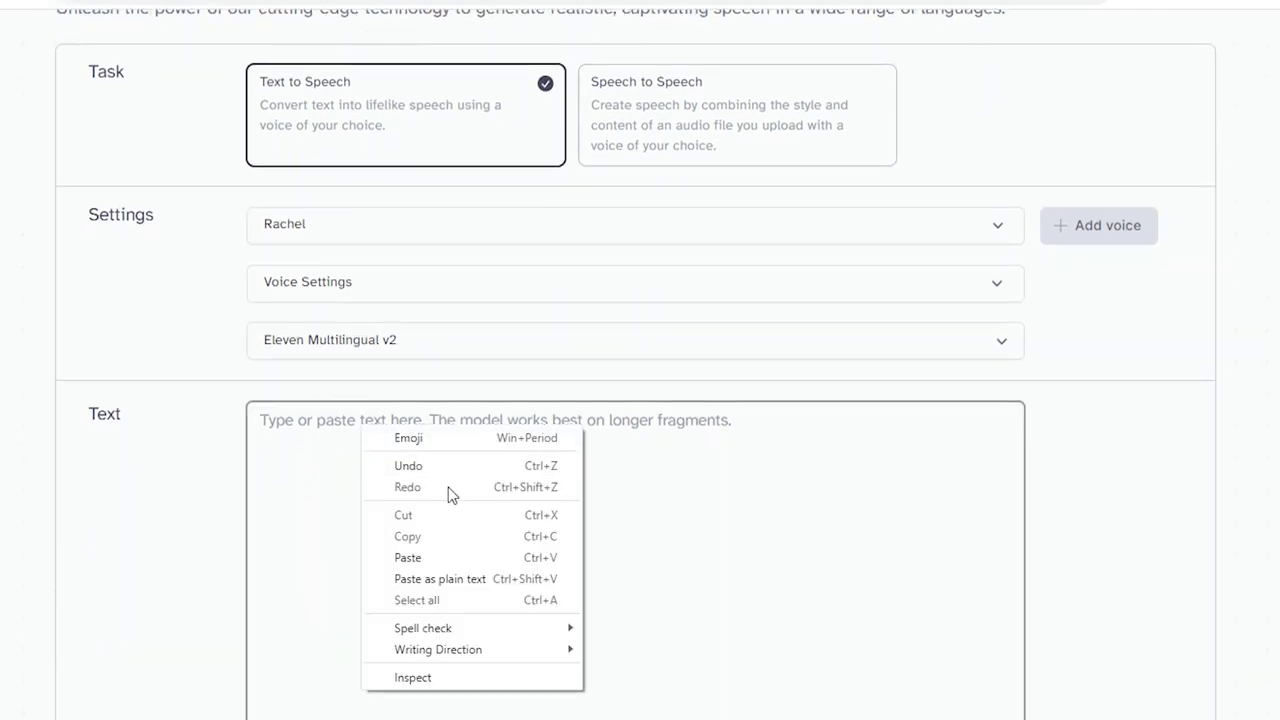
pyautogui.click(436, 557)
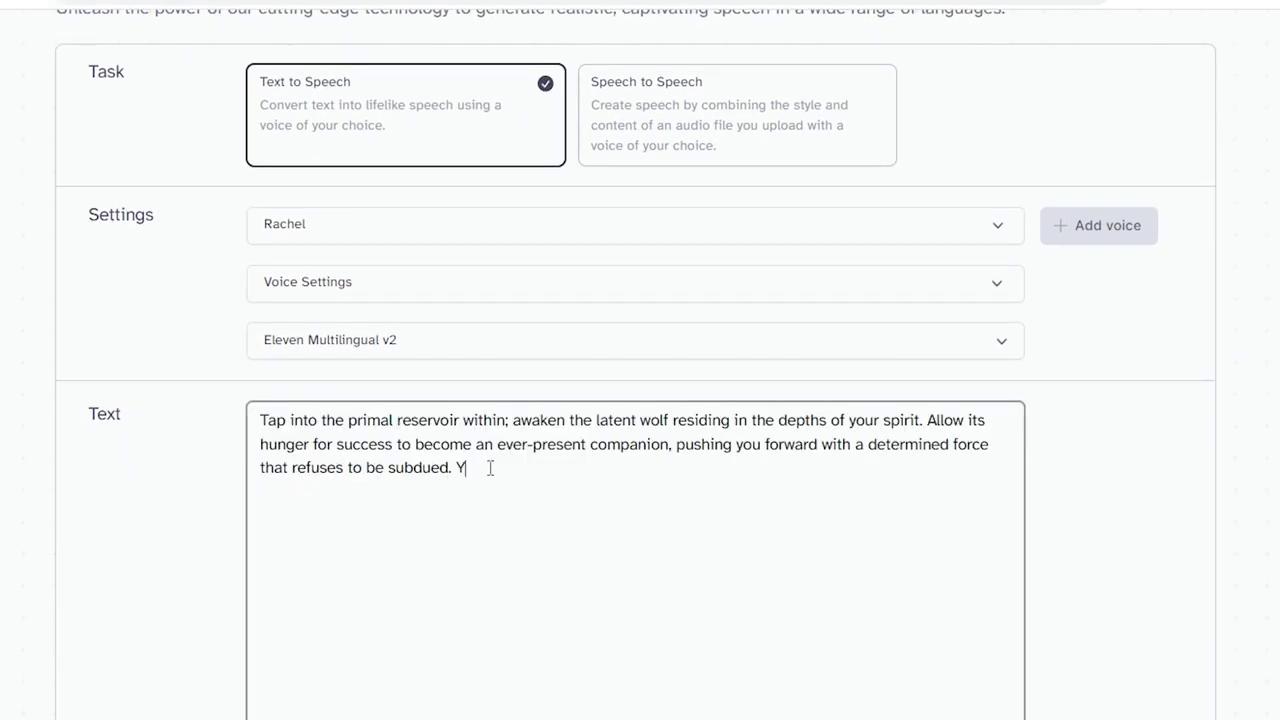
pyautogui.write("'ve got a cho")
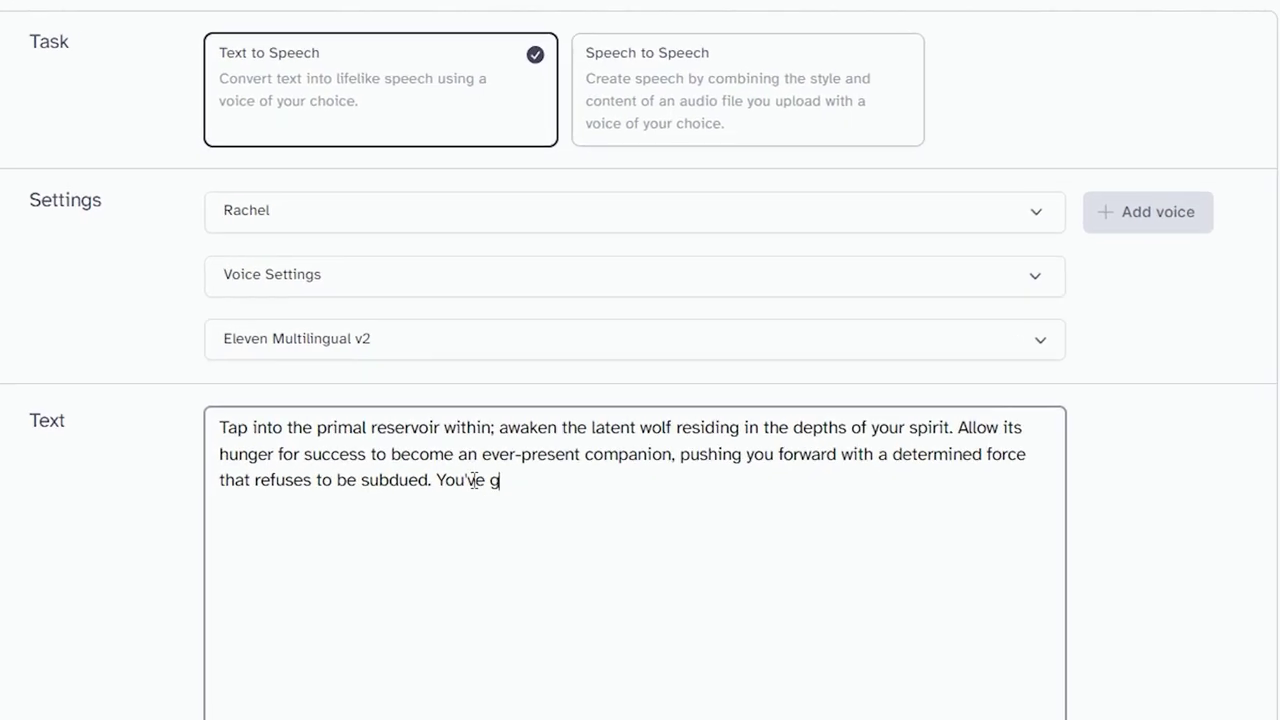
pyautogui.write('ice, eithe')
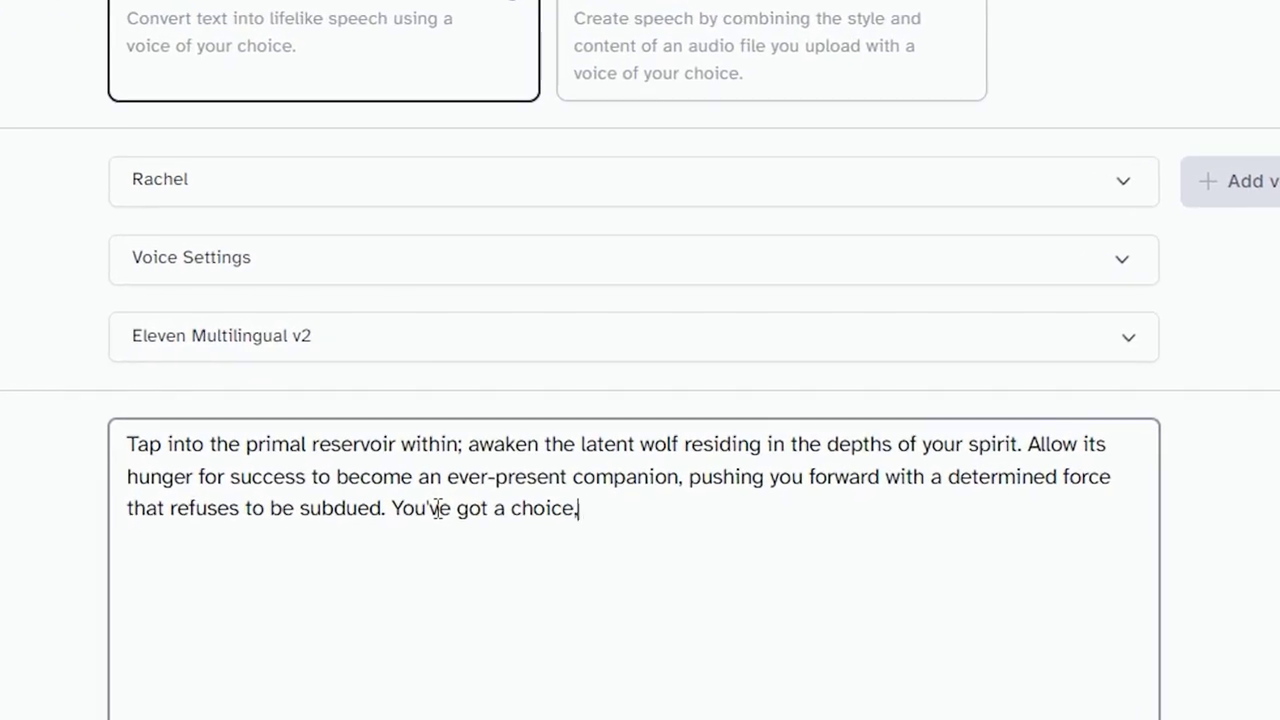
pyautogui.write('r be wolf or be a')
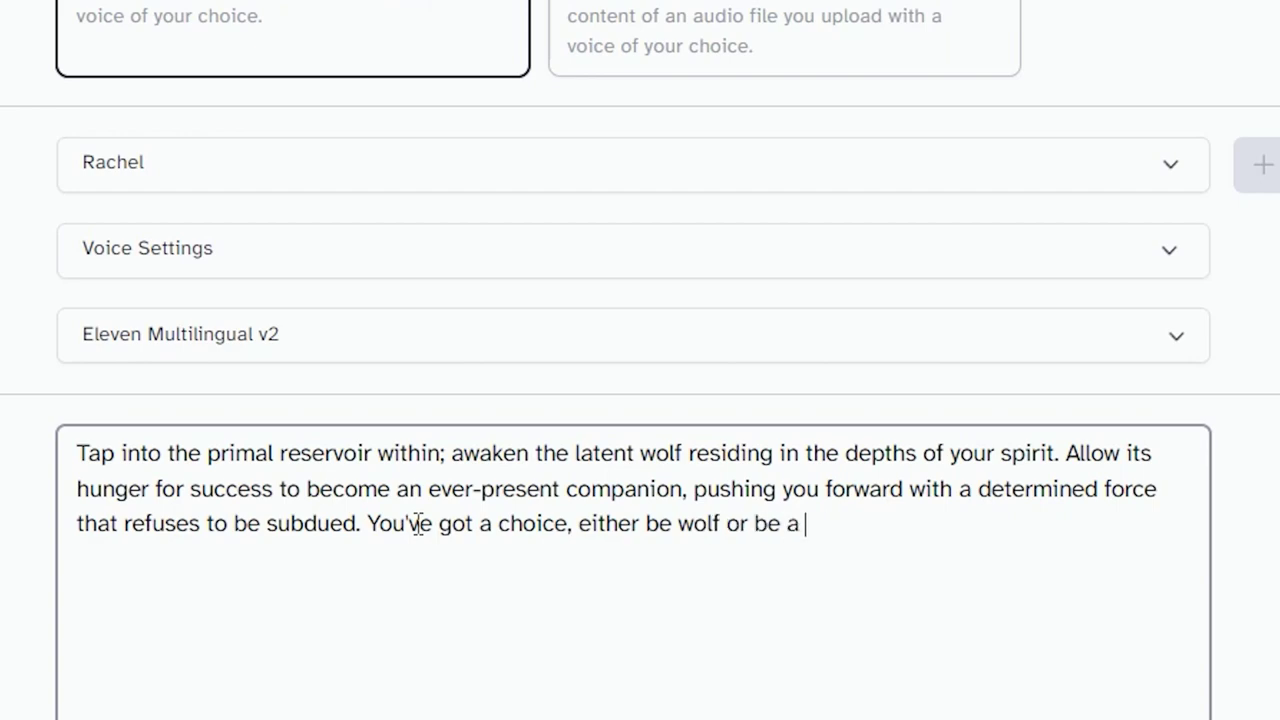
pyautogui.write('.')
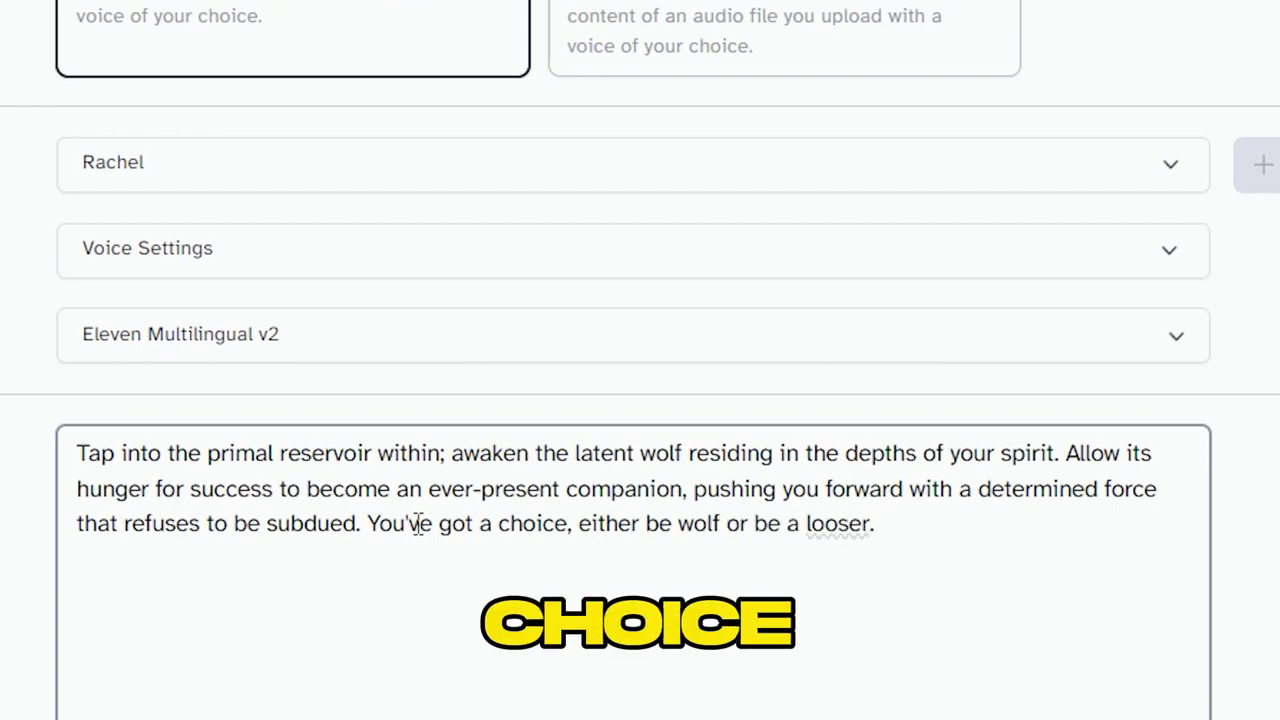
pyautogui.press('BackSpace')
pyautogui.press('BackSpace')
pyautogui.press('BackSpace')
pyautogui.press('BackSpace')
pyautogui.press('BackSpace')
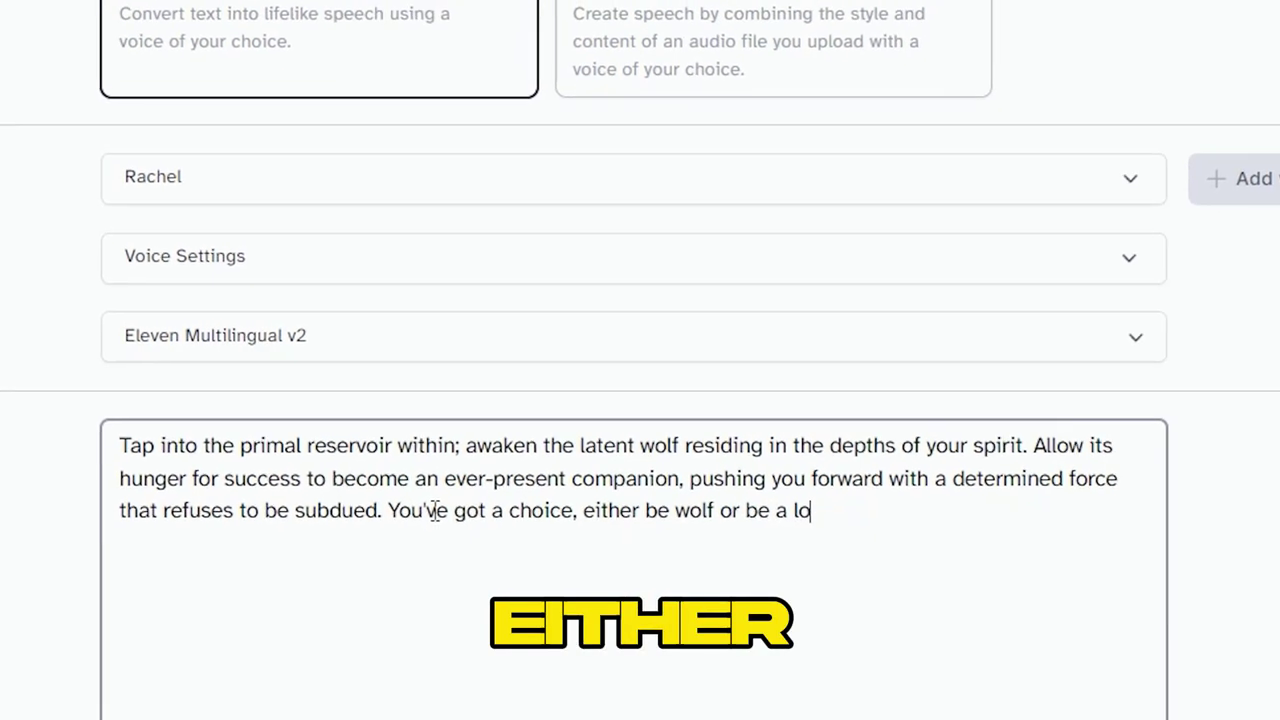
pyautogui.write('ser.')
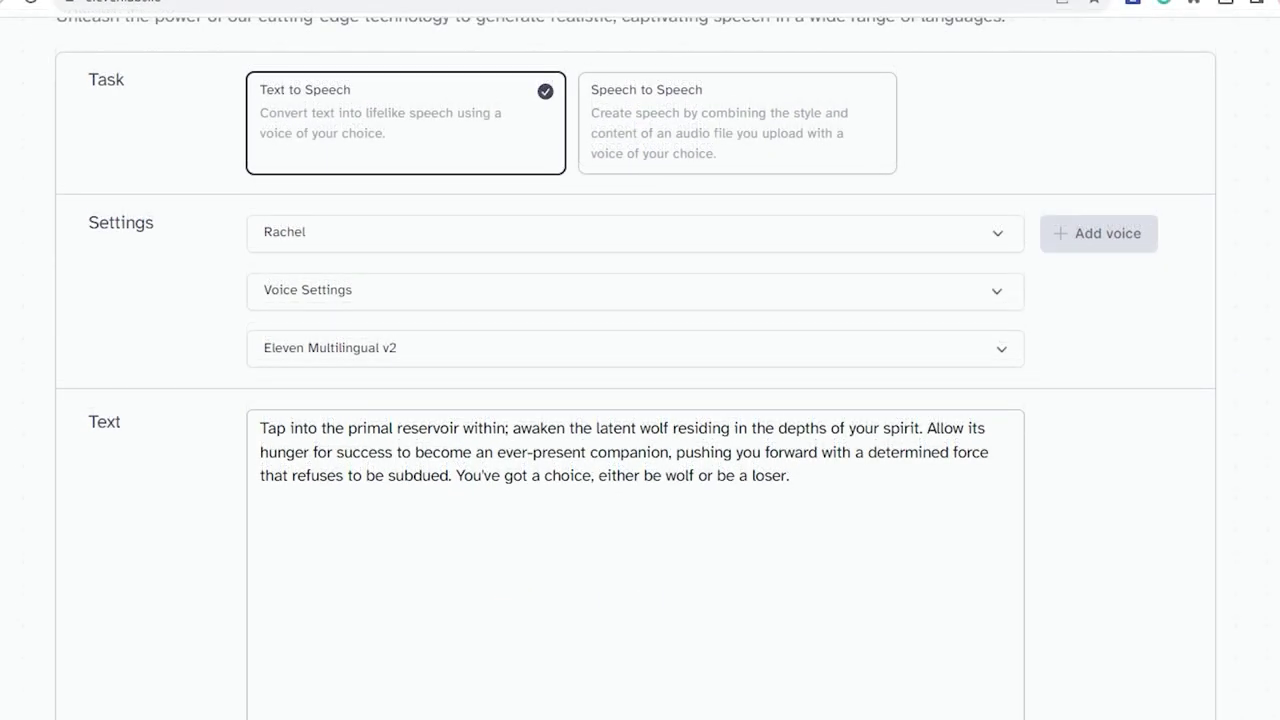
# Step: Pick the Adam voice, generate the speech and play back the 21-second narration
pyautogui.scroll(3, 640, 400)
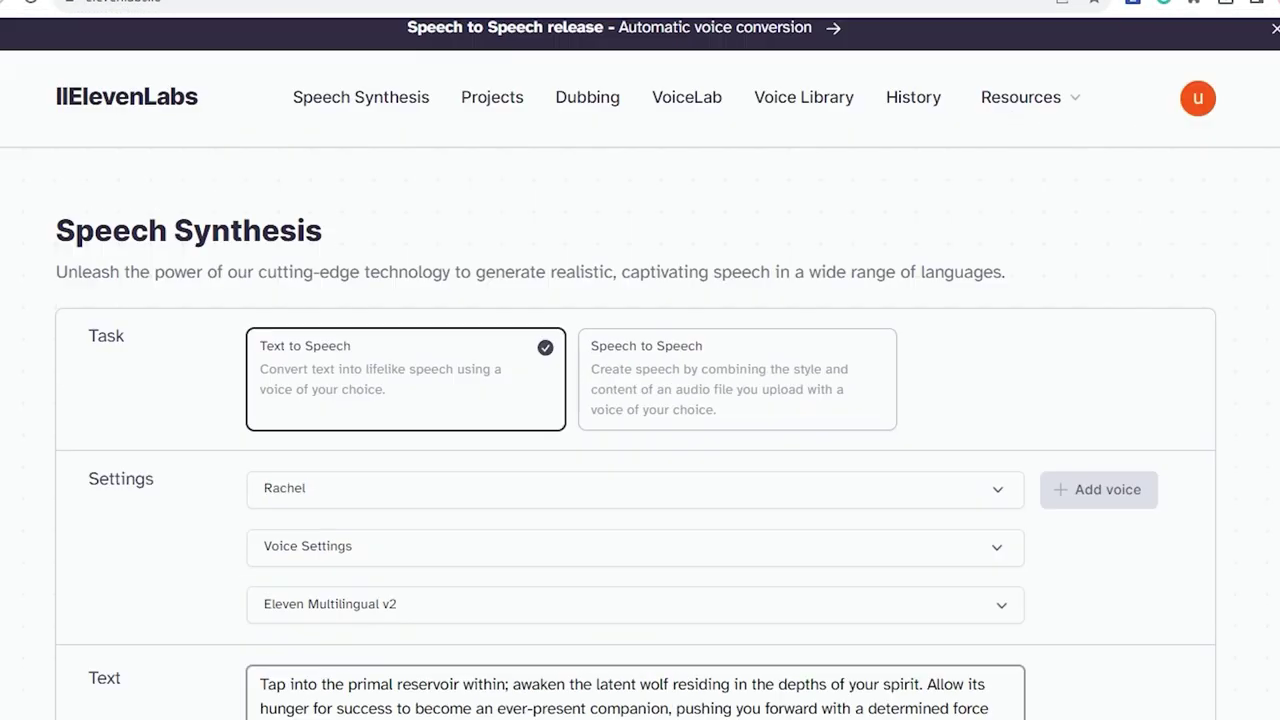
pyautogui.scroll(-1, 478, 665)
pyautogui.click(374, 460)
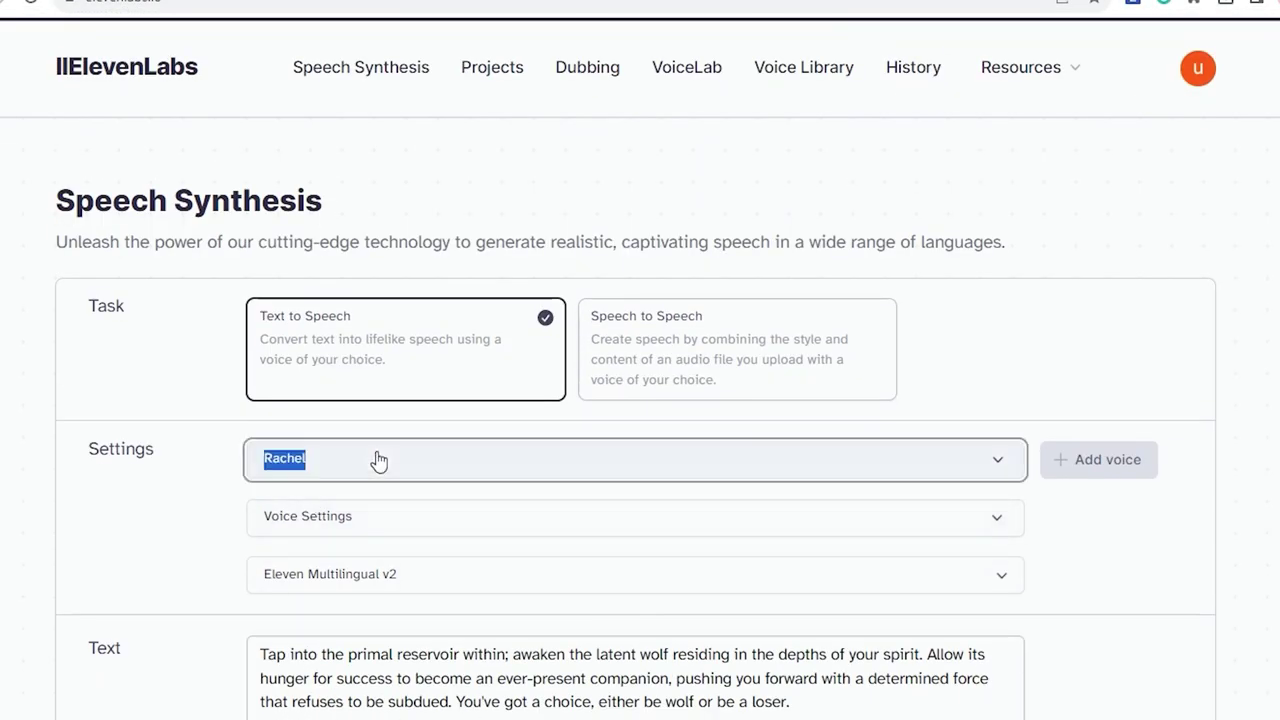
pyautogui.click(313, 532)
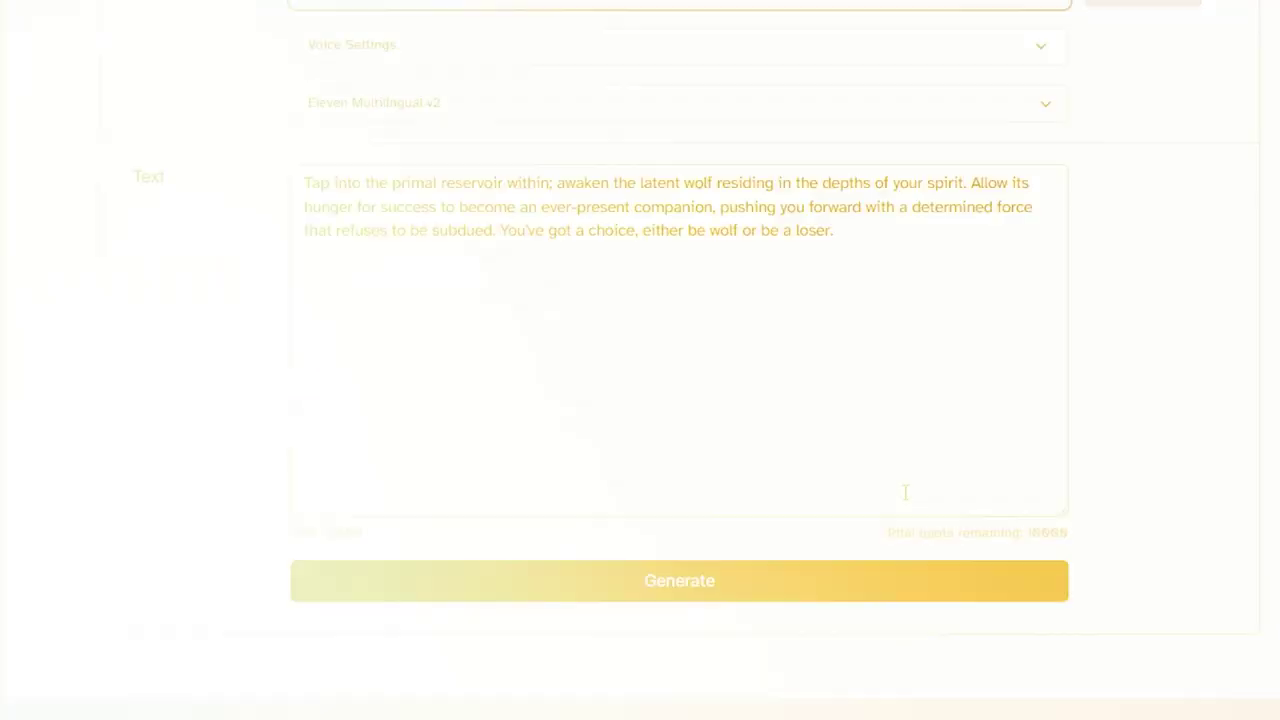
pyautogui.click(795, 578)
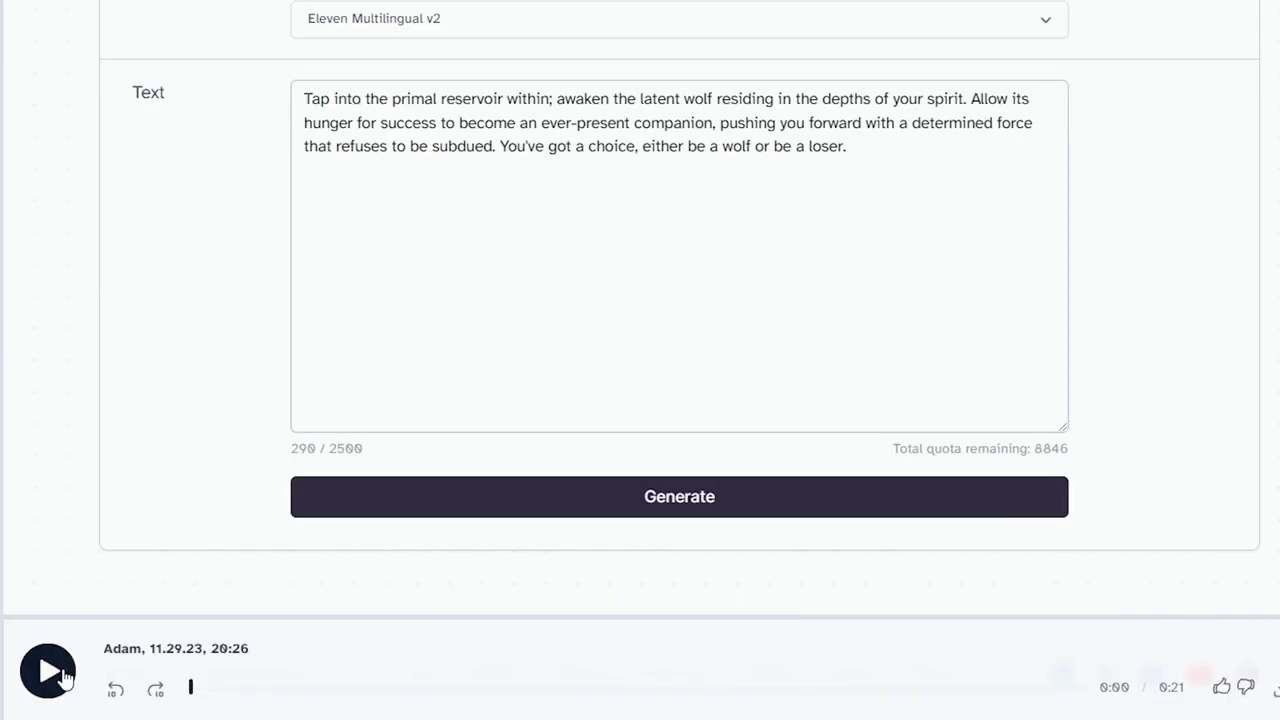
pyautogui.click(62, 677)
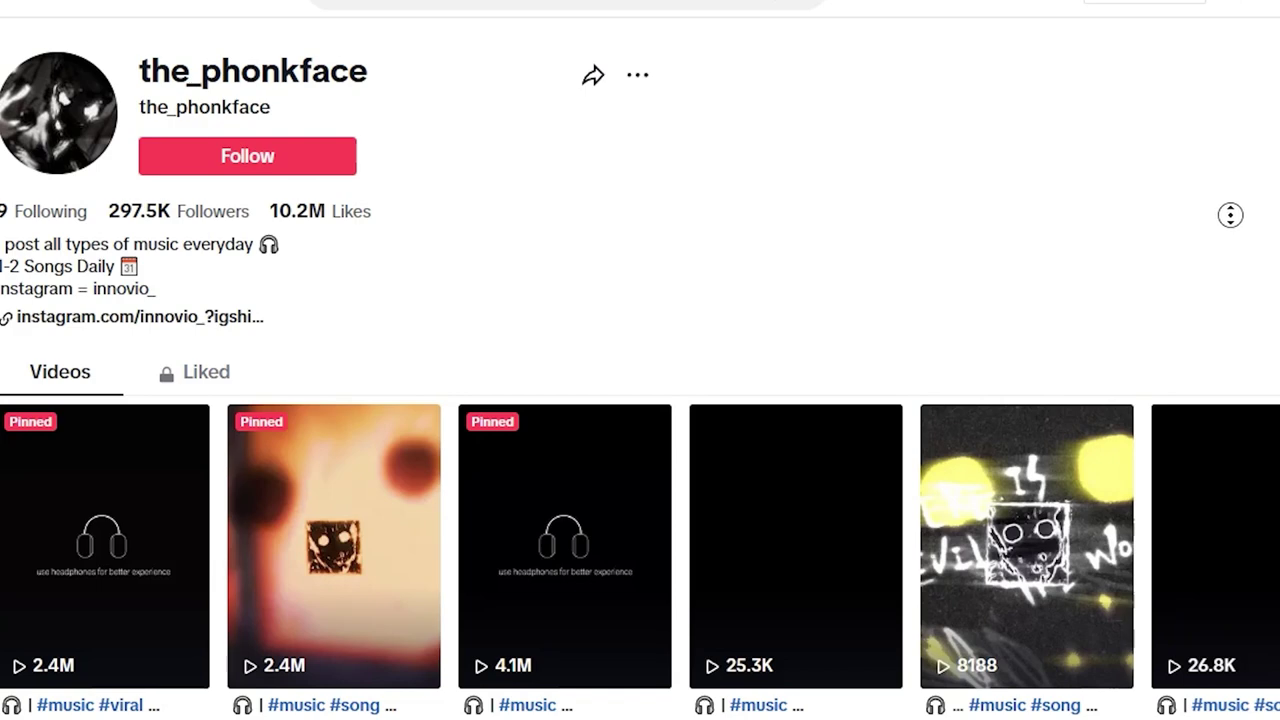
# Step: Scroll through the phonk account's video grid to choose background music
pyautogui.scroll(-3, 1230, 215)
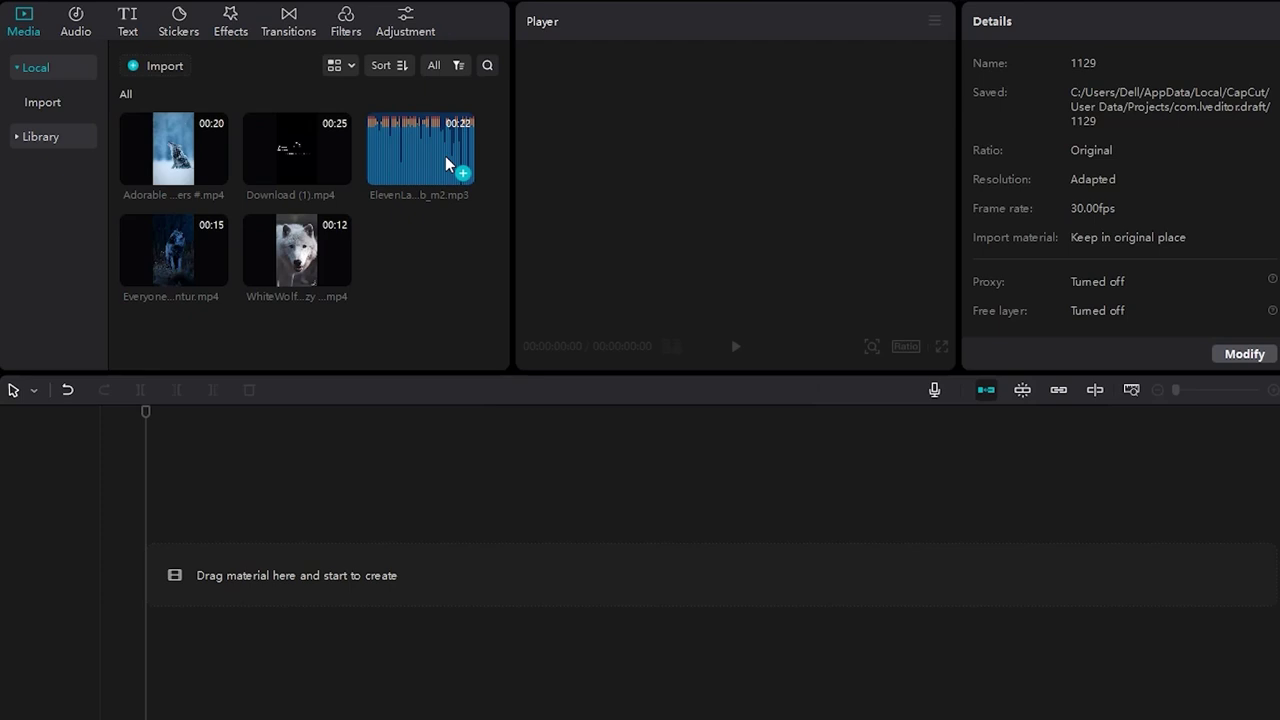
# Step: Add the narration mp3 to the timeline and cut away the short piece at the pause near 16 seconds
pyautogui.moveTo(451, 166); pyautogui.dragTo(222, 640)
pyautogui.scroll(3, 735, 442)
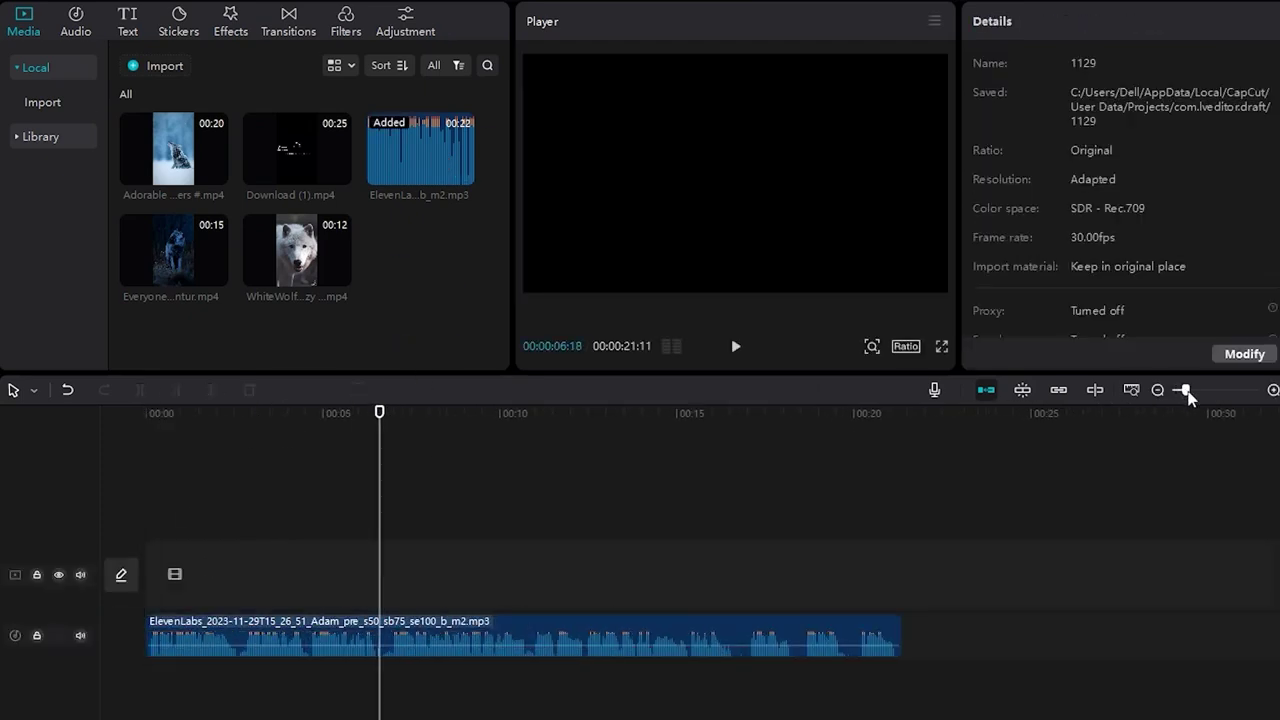
pyautogui.moveTo(735, 442); pyautogui.dragTo(1237, 412)
pyautogui.click(1078, 631)
pyautogui.hotkey('ctrl', 'b')
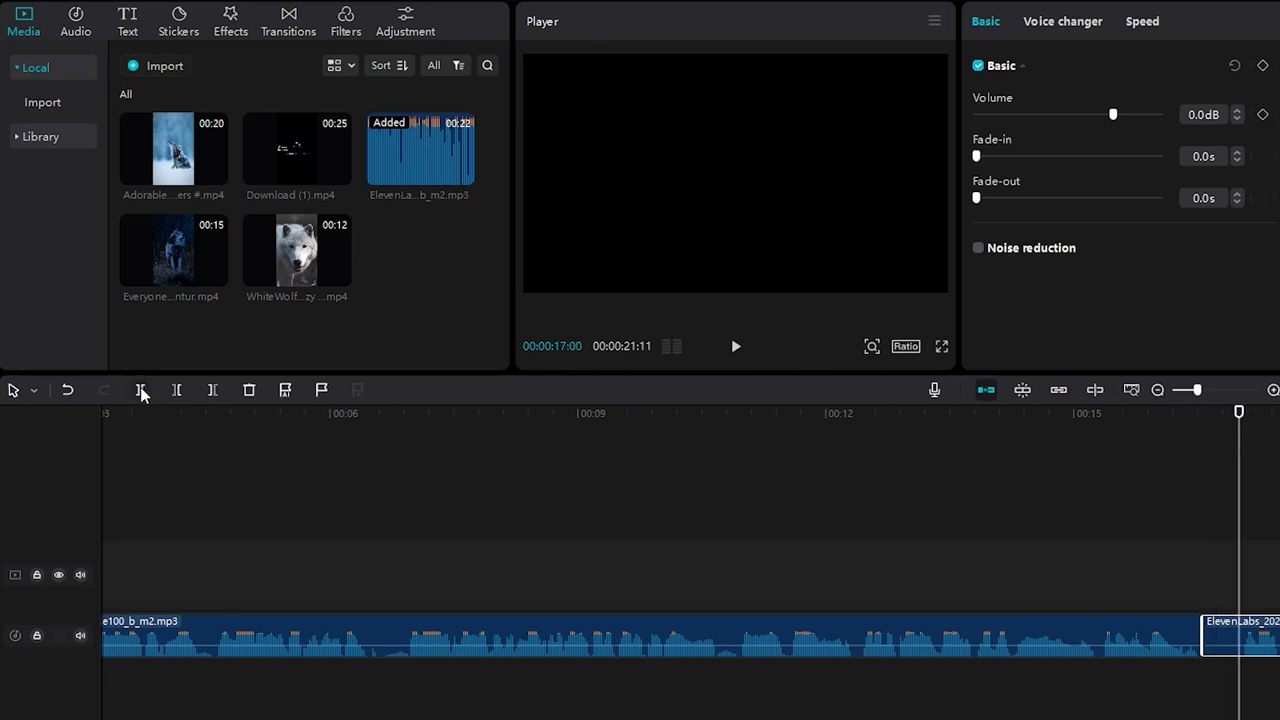
pyautogui.hscroll(5, 707, 648)
pyautogui.press('Delete')
# Step: Cut out the narration between 17:23 and 18:06
pyautogui.click(786, 634)
pyautogui.click(777, 430)
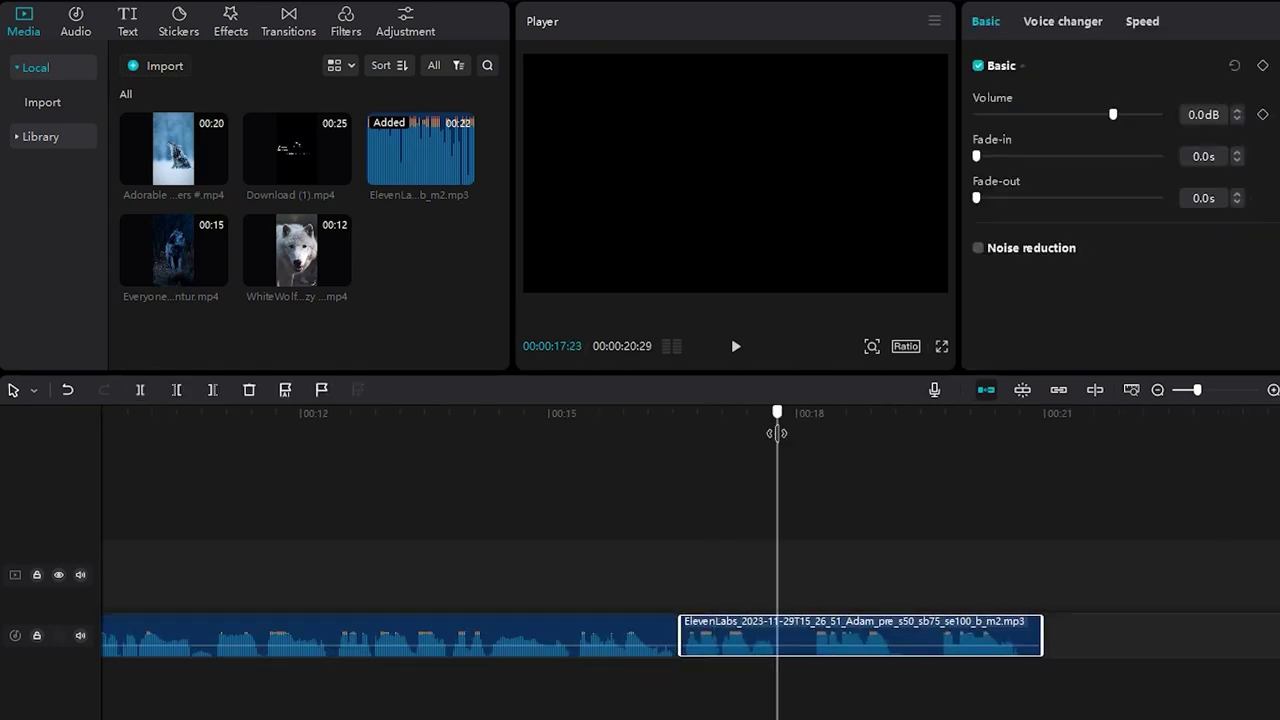
pyautogui.click(146, 393)
pyautogui.click(813, 428)
pyautogui.click(145, 394)
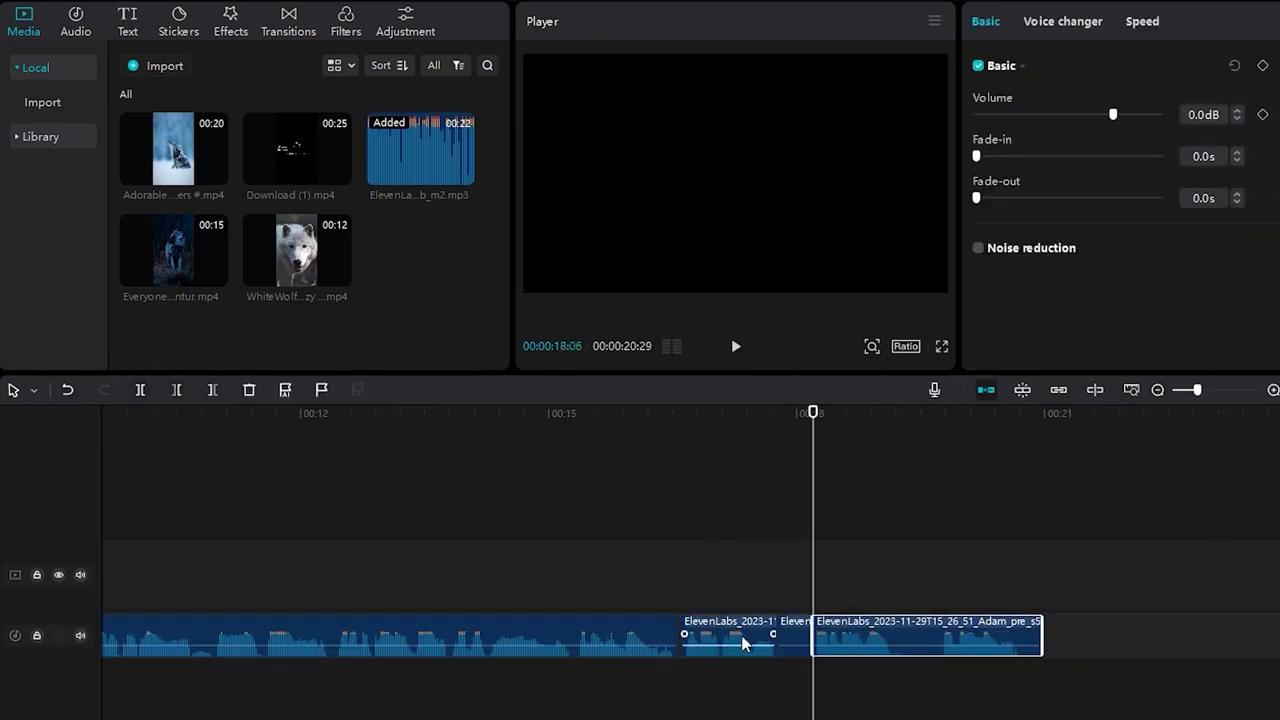
pyautogui.click(806, 640)
pyautogui.press('Delete')
# Step: Remove the audio between 18:29 and 19:08 so the narration totals 0:20:08
pyautogui.click(737, 648)
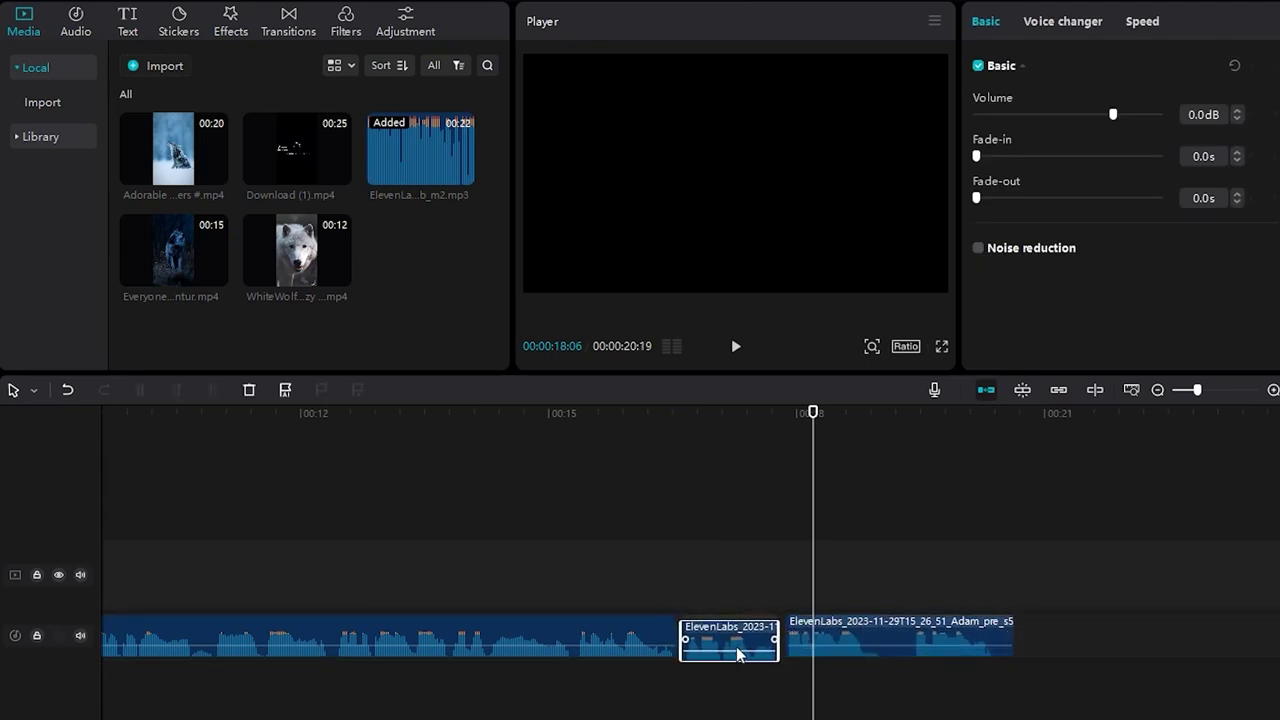
pyautogui.click(843, 648)
pyautogui.click(808, 532)
pyautogui.moveTo(815, 425); pyautogui.dragTo(874, 440)
pyautogui.click(909, 636)
pyautogui.click(876, 411)
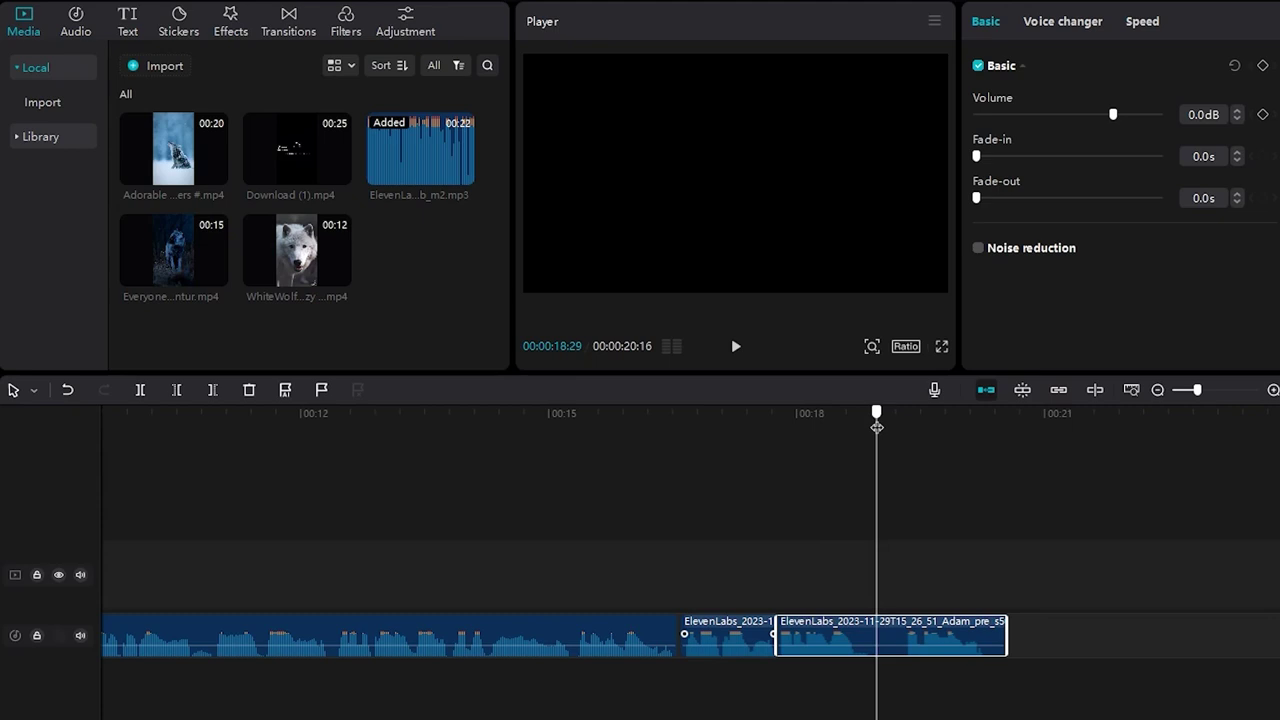
pyautogui.hotkey('ctrl', 'b')
pyautogui.click(901, 428)
pyautogui.press('q')
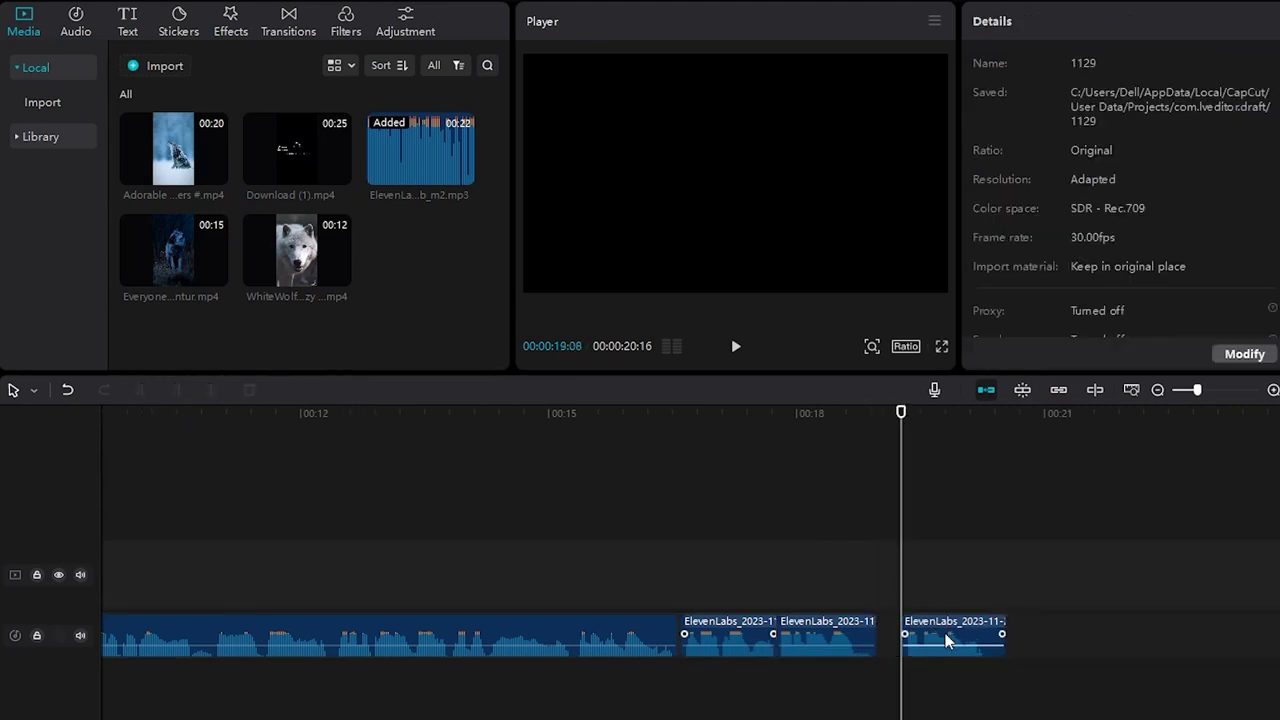
pyautogui.click(627, 427)
pyautogui.moveTo(1196, 390); pyautogui.dragTo(1176, 390)
pyautogui.click(150, 420)
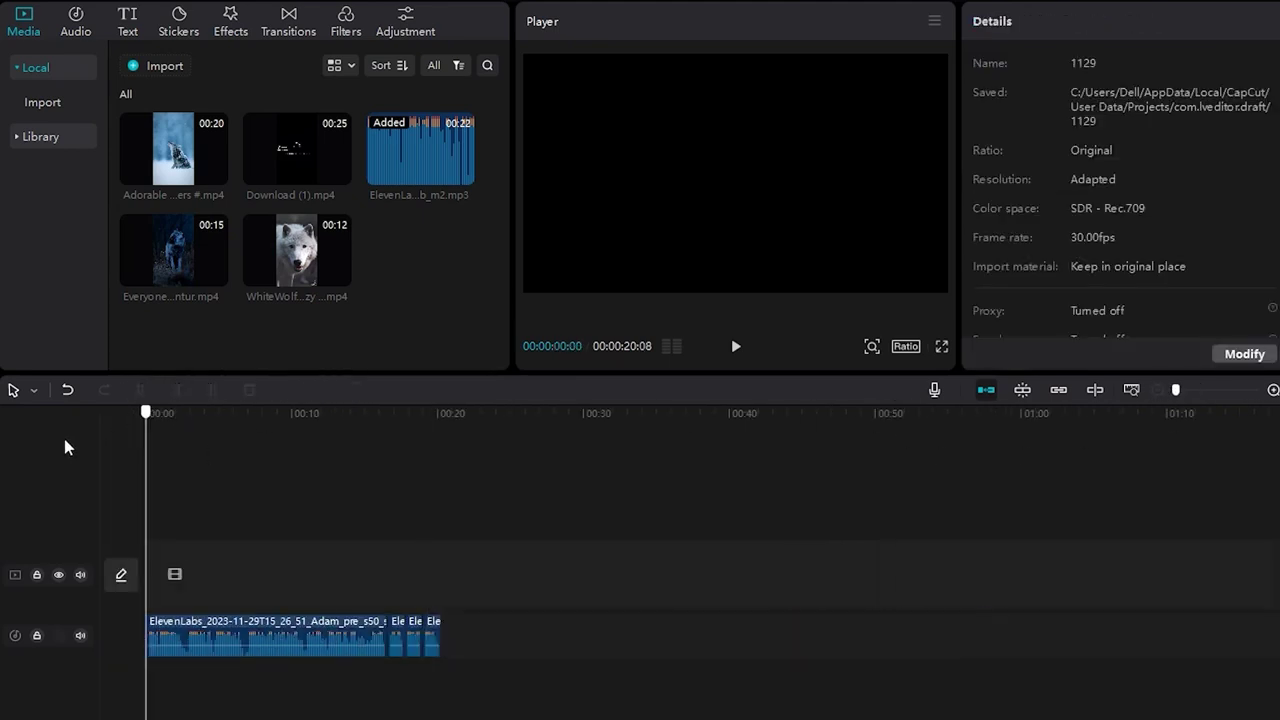
pyautogui.press('space')
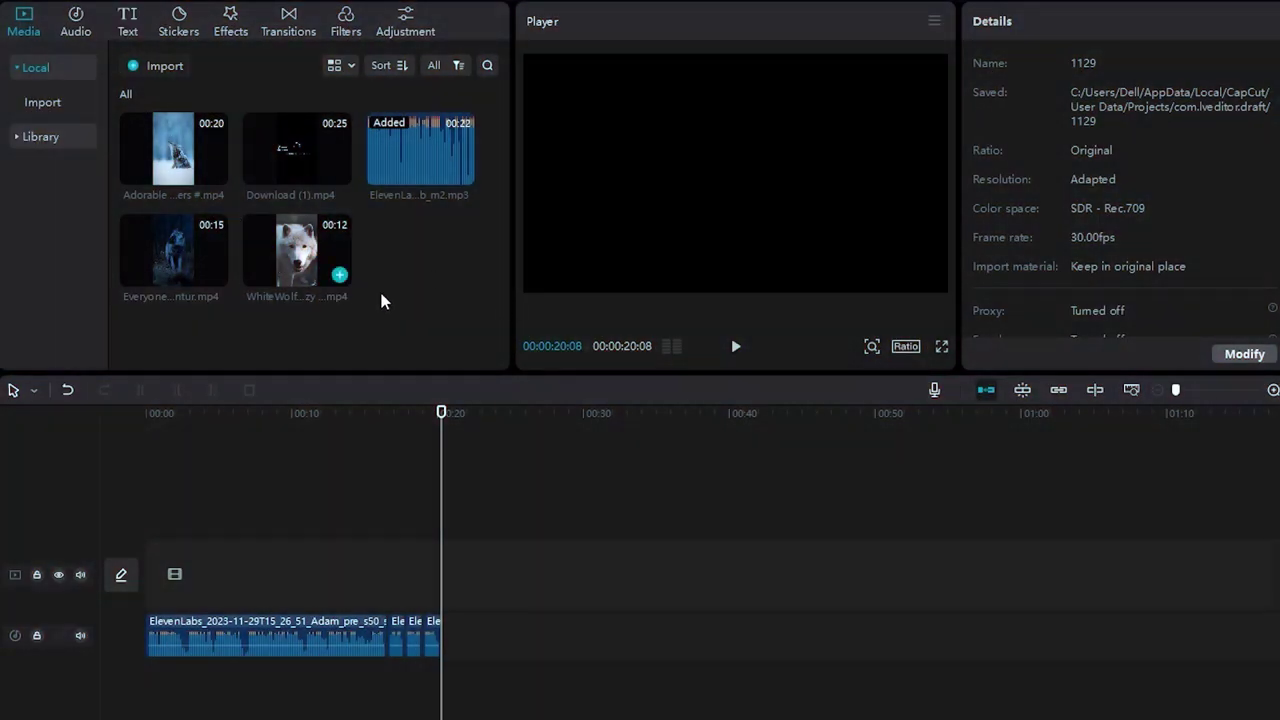
# Step: Add the wolf clips, including the snowy wolf clip, to the video track and set the canvas to 9:16
pyautogui.moveTo(381, 301); pyautogui.dragTo(200, 552)
pyautogui.moveTo(173, 150); pyautogui.dragTo(621, 591)
pyautogui.click(660, 663)
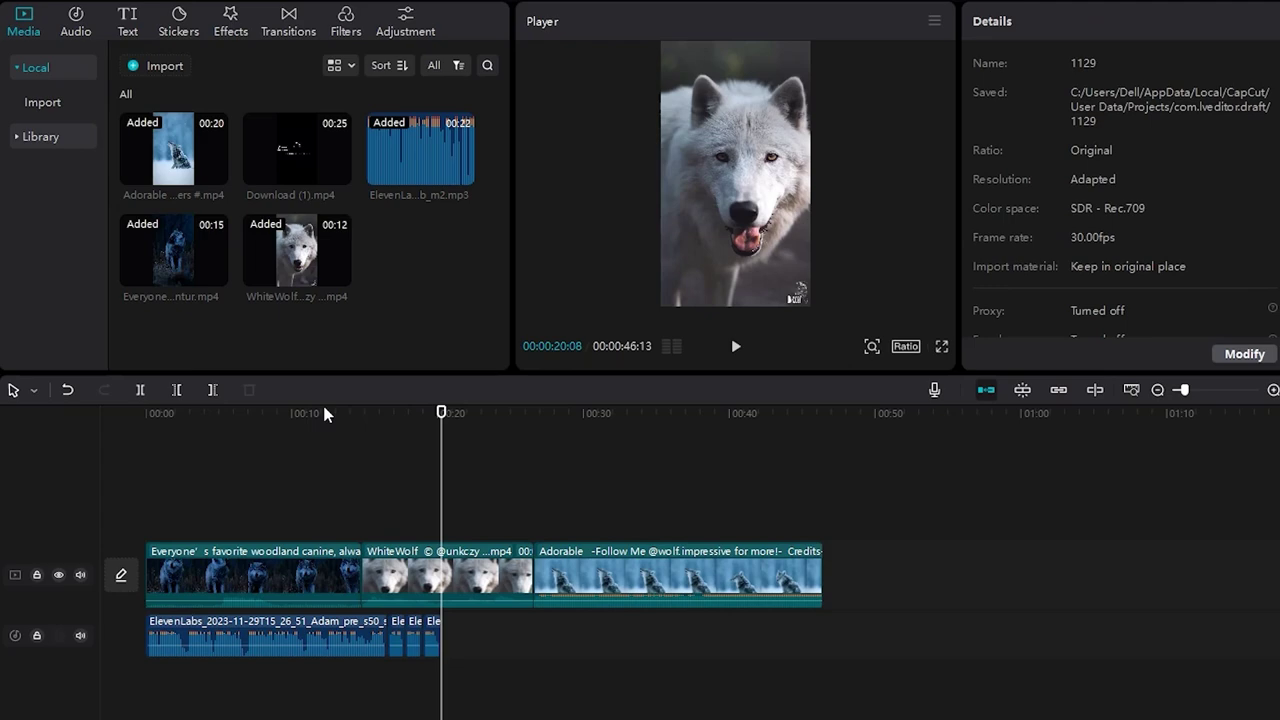
pyautogui.click(364, 413)
pyautogui.click(905, 347)
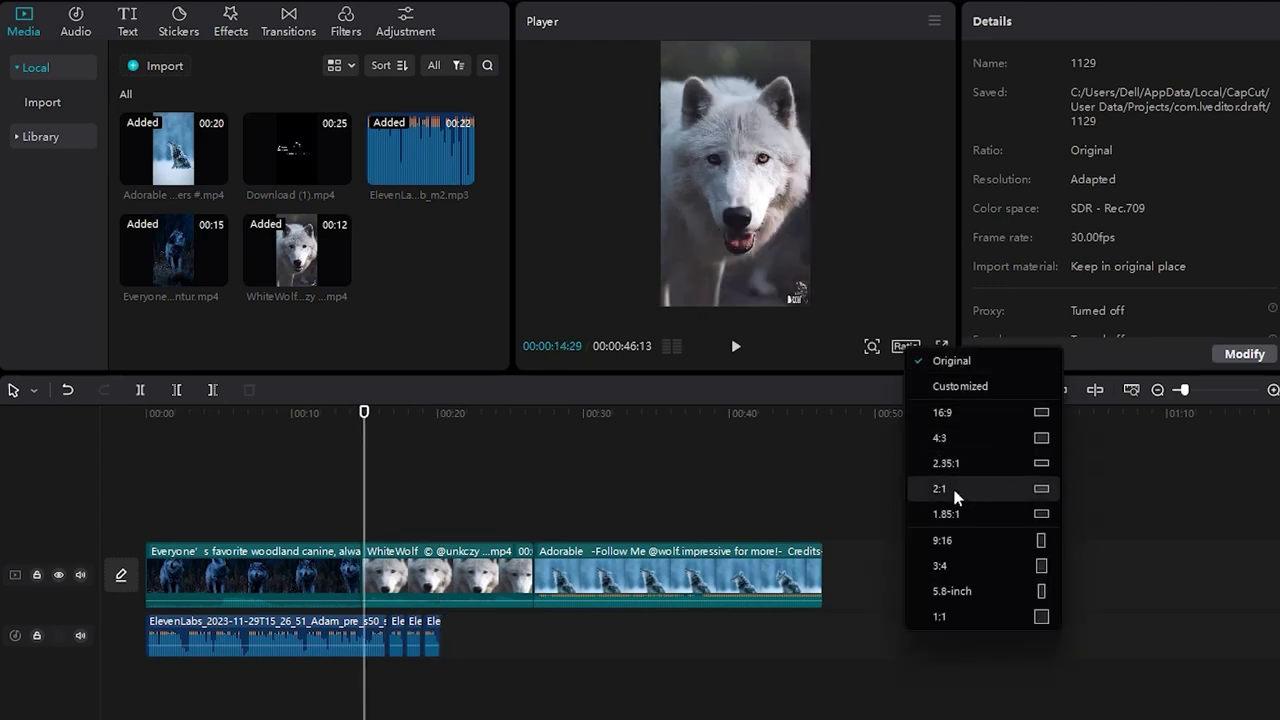
pyautogui.click(968, 540)
# Step: Move WhiteWolf to the start and shorten the Everyone and Adorable clips to about 20 seconds total
pyautogui.moveTo(448, 575); pyautogui.dragTo(233, 576)
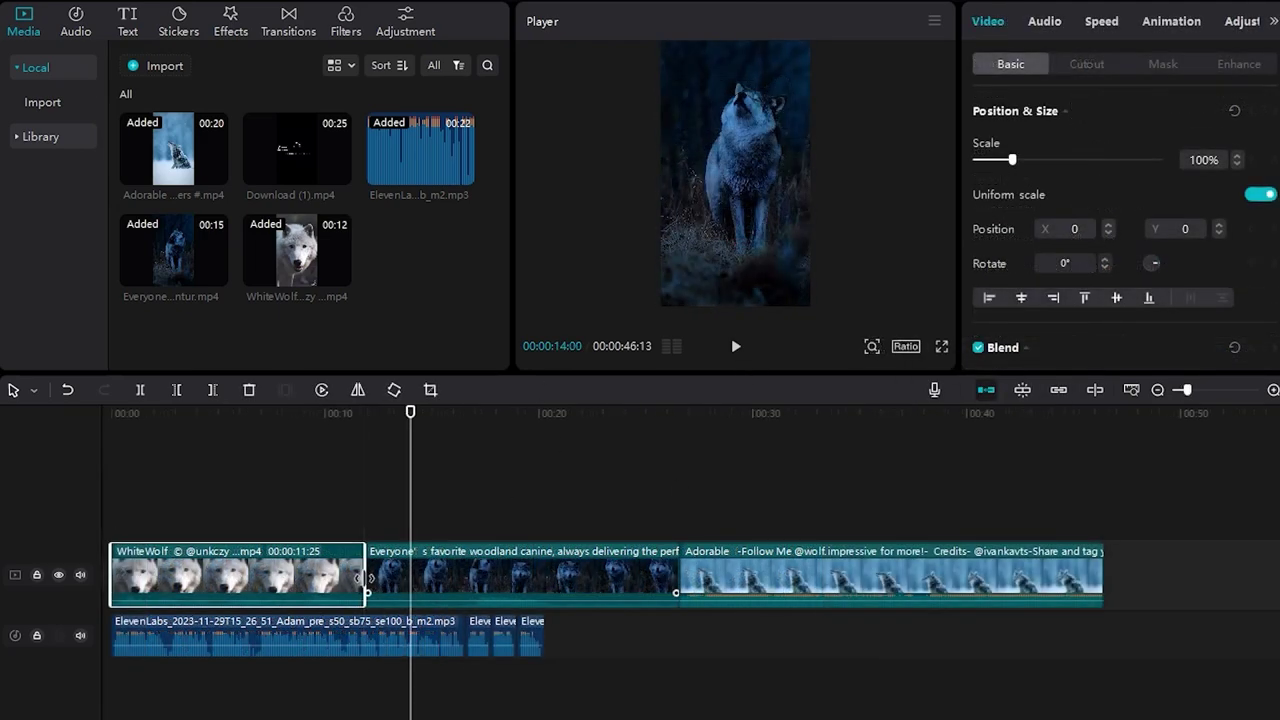
pyautogui.moveTo(568, 591); pyautogui.dragTo(383, 591)
pyautogui.moveTo(835, 585); pyautogui.dragTo(581, 586)
pyautogui.moveTo(330, 426); pyautogui.dragTo(200, 445)
pyautogui.click(157, 455)
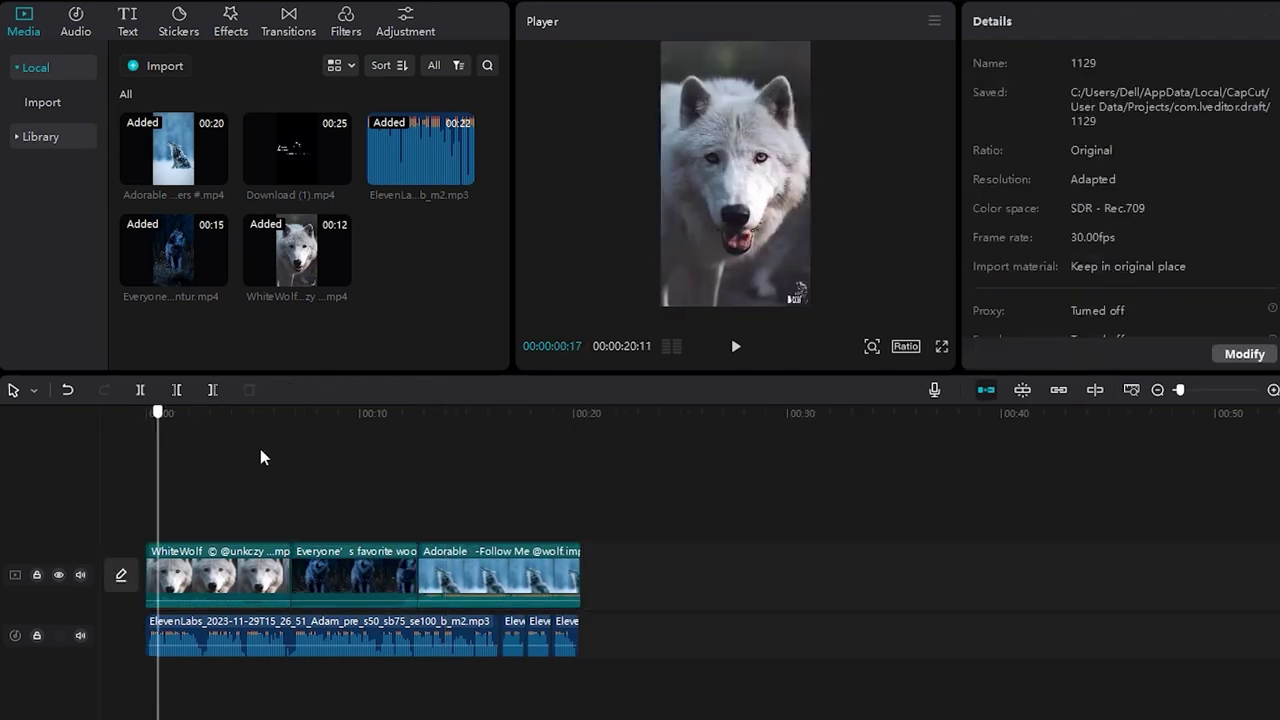
pyautogui.click(414, 470)
pyautogui.click(219, 470)
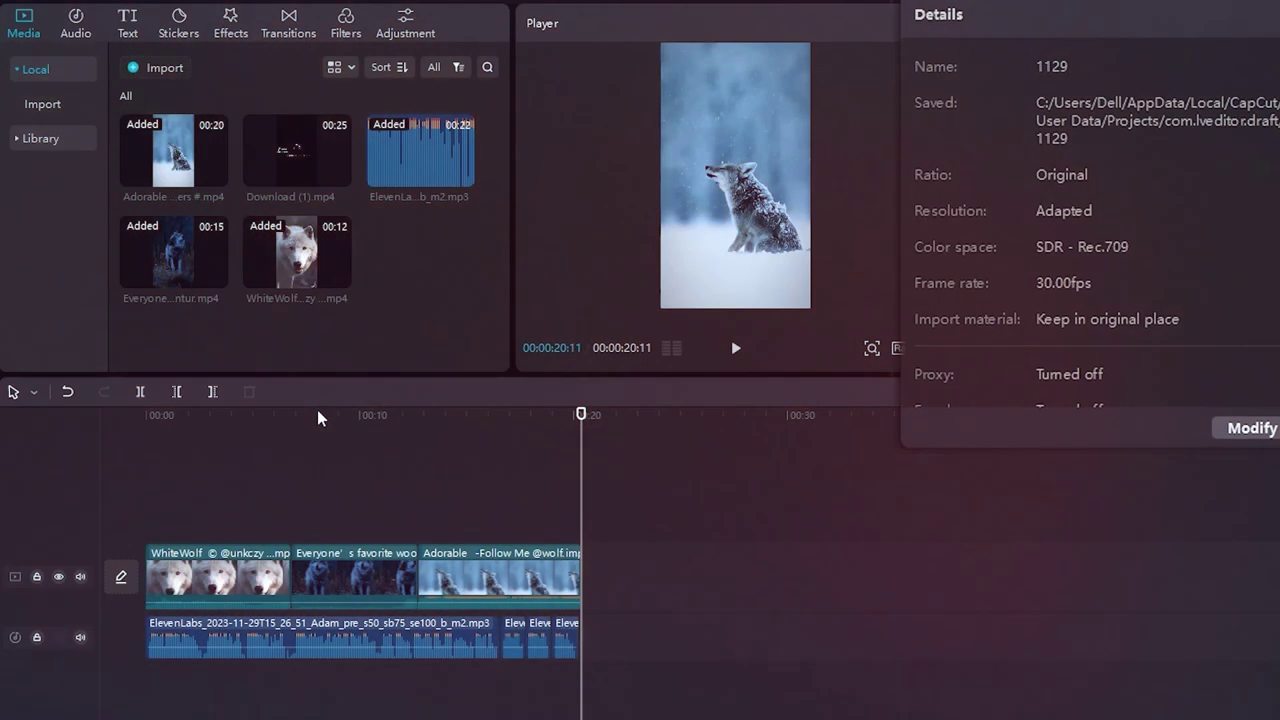
# Step: Set the WhiteWolf clip's Hue to -18 and Saturation to -50
pyautogui.click(234, 414)
pyautogui.click(220, 578)
pyautogui.click(1250, 12)
pyautogui.scroll(-5, 1034, 314)
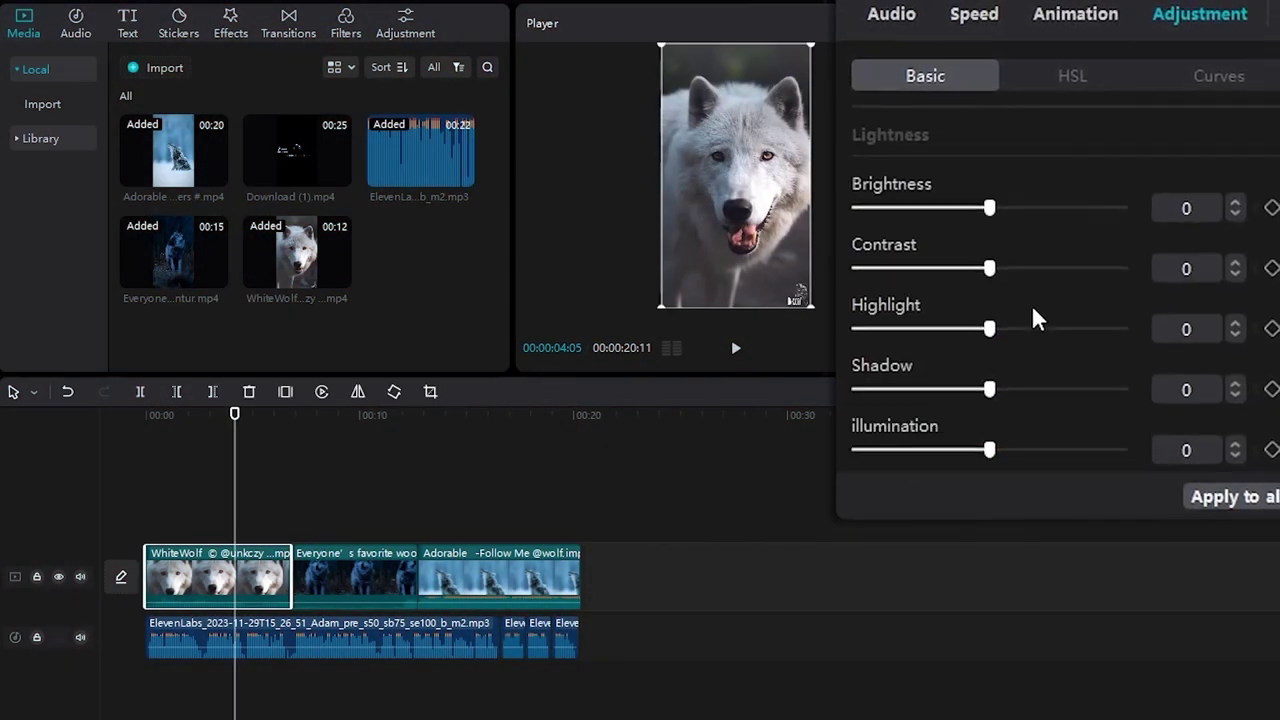
pyautogui.scroll(4, 1029, 306)
pyautogui.scroll(-1, 1100, 300)
pyautogui.click(1178, 289)
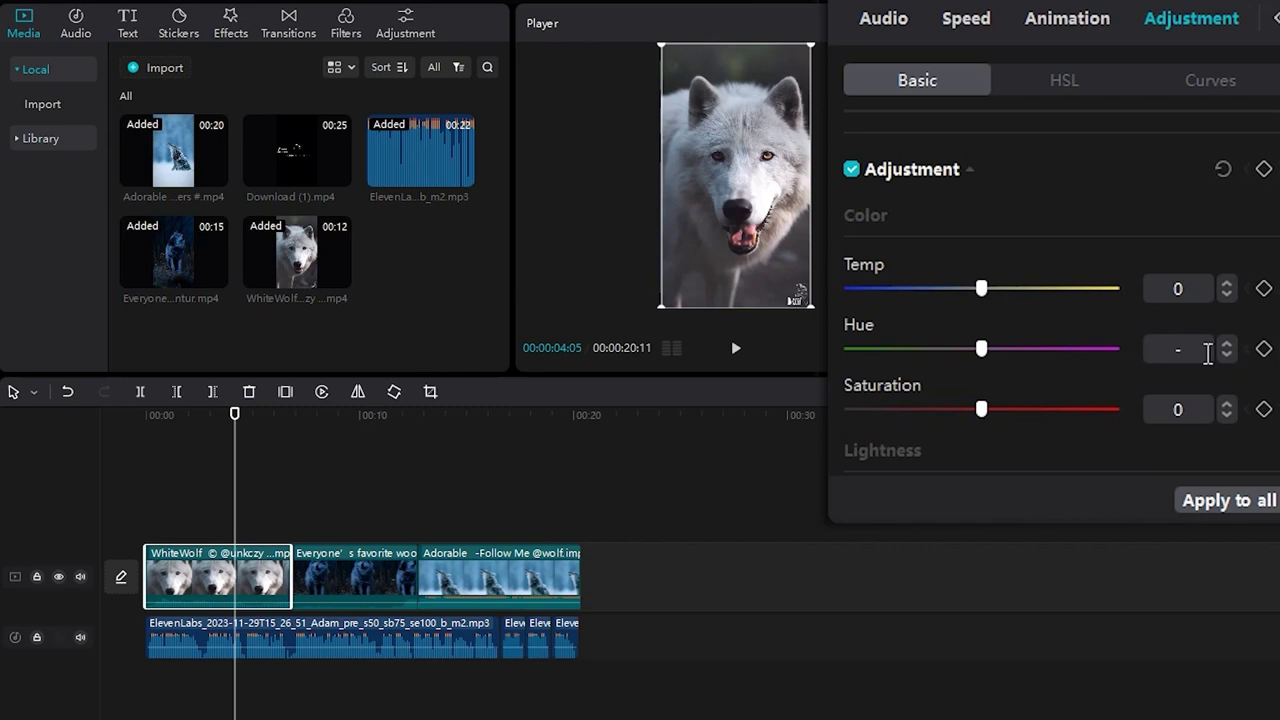
pyautogui.press('Return')
pyautogui.click(1158, 408)
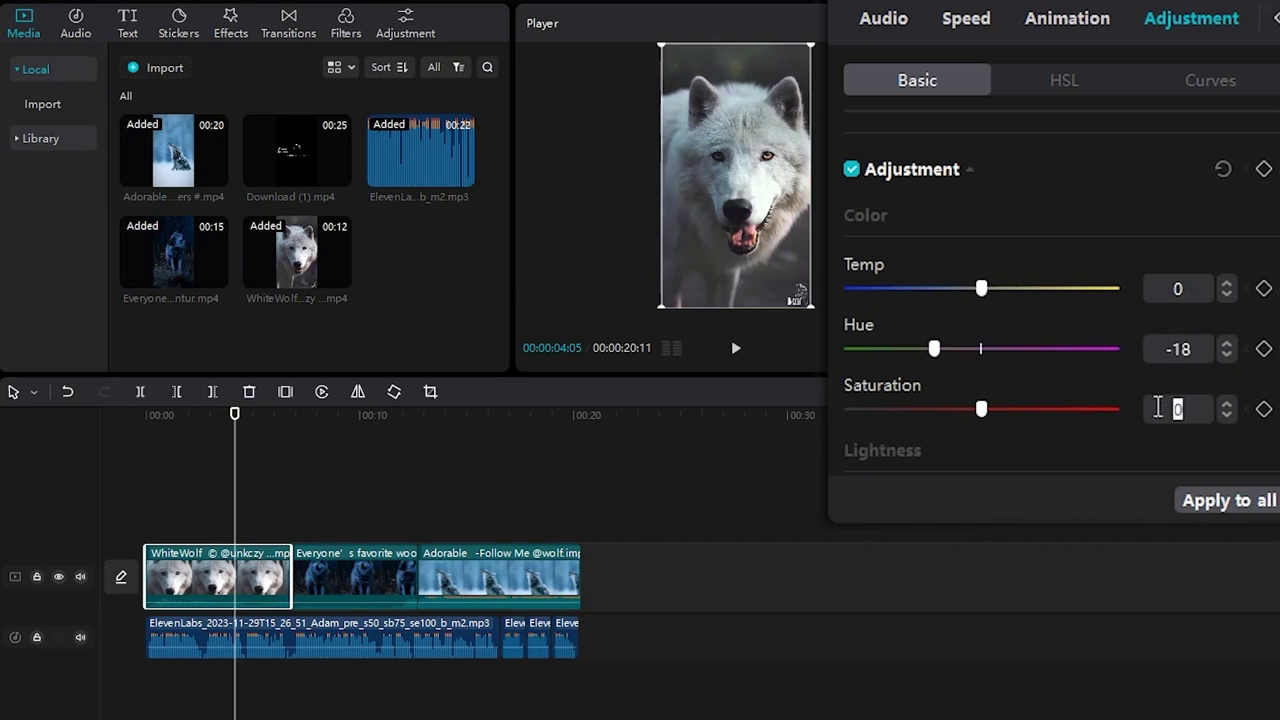
pyautogui.write('-50')
pyautogui.press('Return')
# Step: Set Brightness 20, Contrast 14, Highlight -8, Shadow -9 and Illumination 8
pyautogui.scroll(-5, 1157, 408)
pyautogui.scroll(2, 1262, 210)
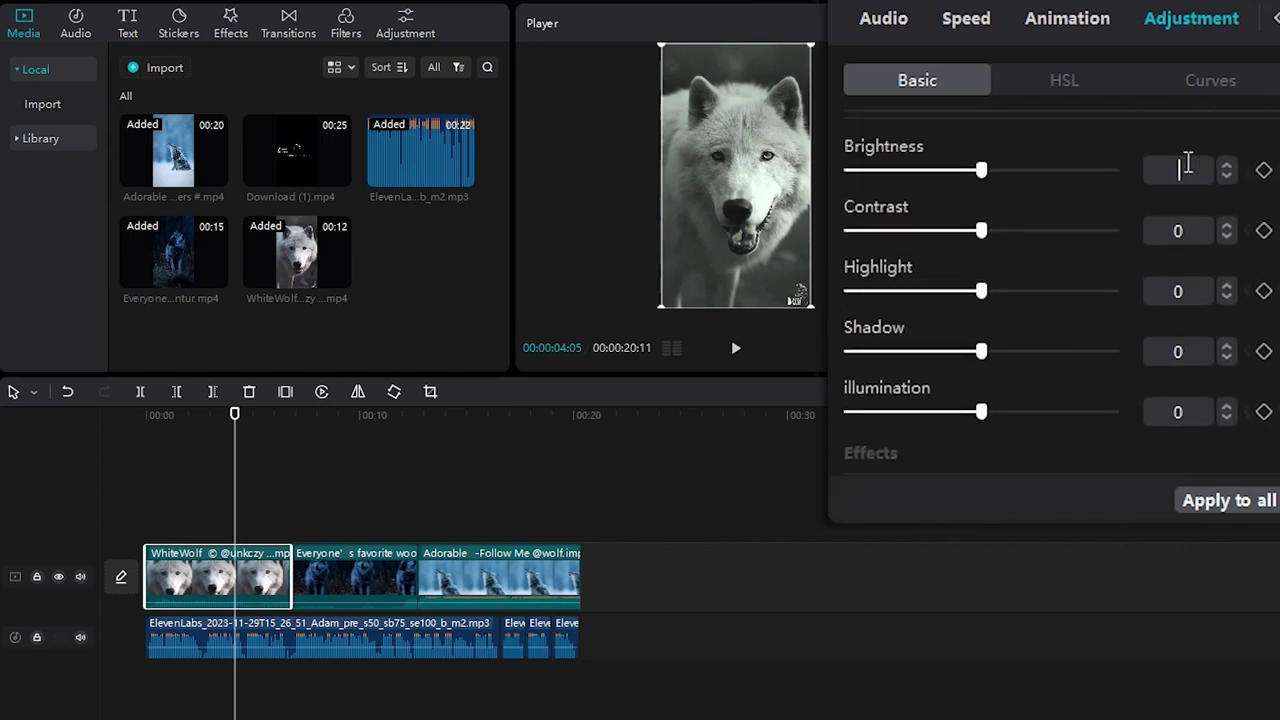
pyautogui.press('Return')
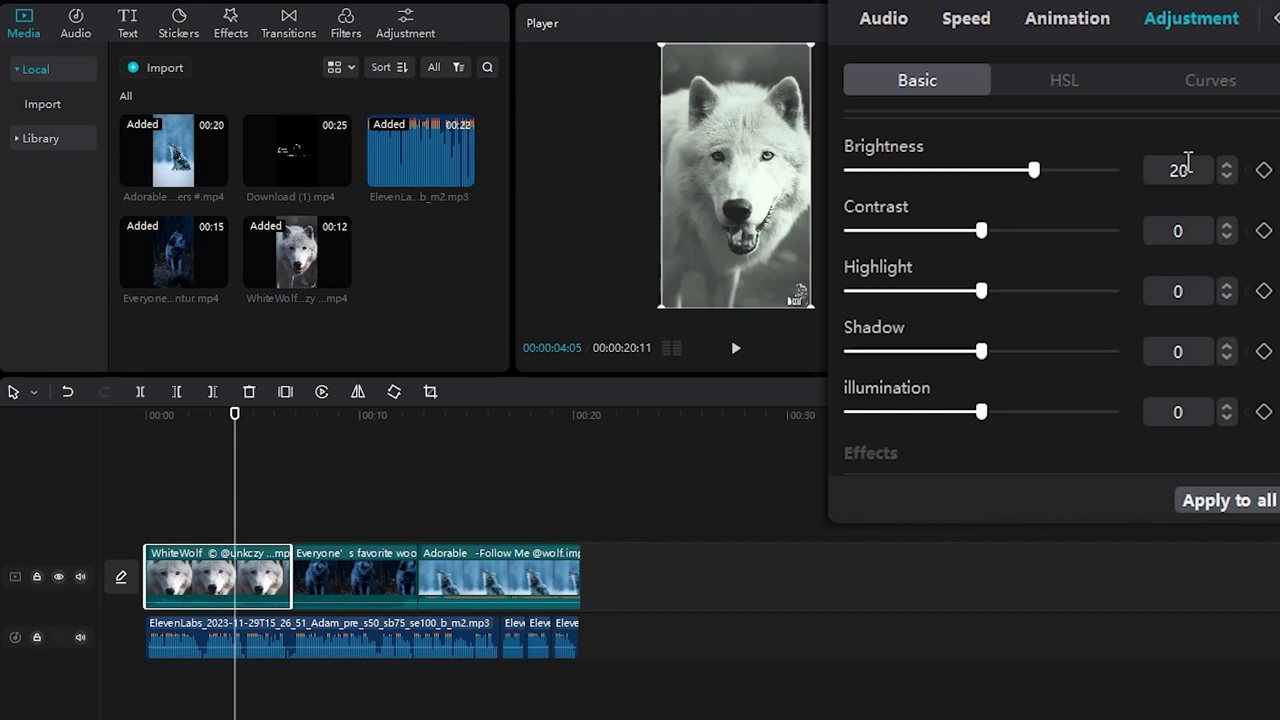
pyautogui.click(1203, 227)
pyautogui.write('14')
pyautogui.press('Return')
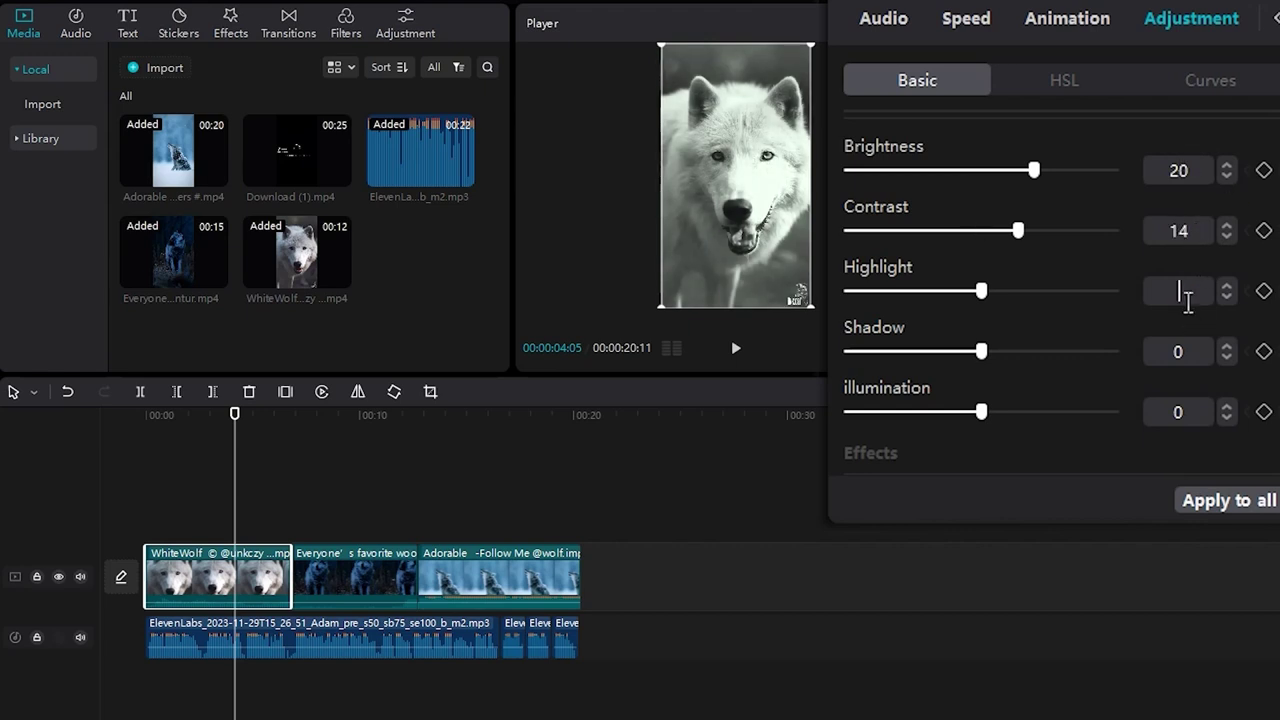
pyautogui.write('-8')
pyautogui.press('Return')
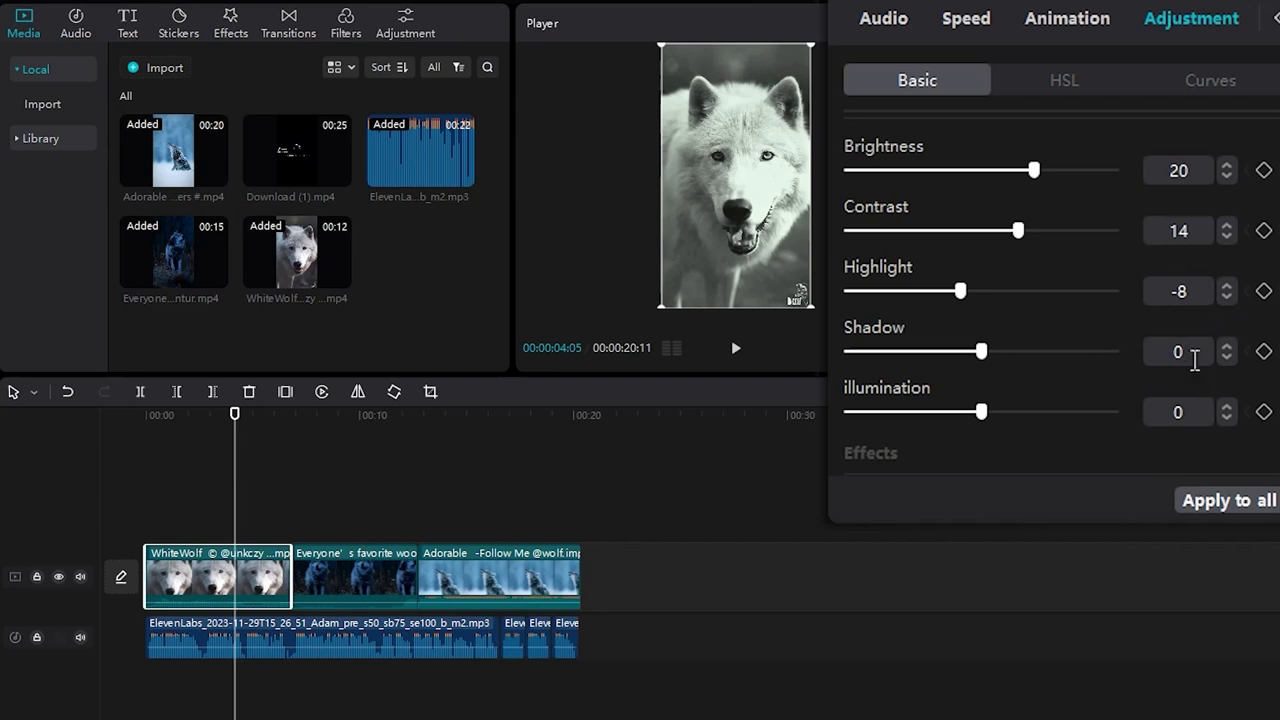
pyautogui.click(1194, 360)
pyautogui.write('-9')
pyautogui.press('Return')
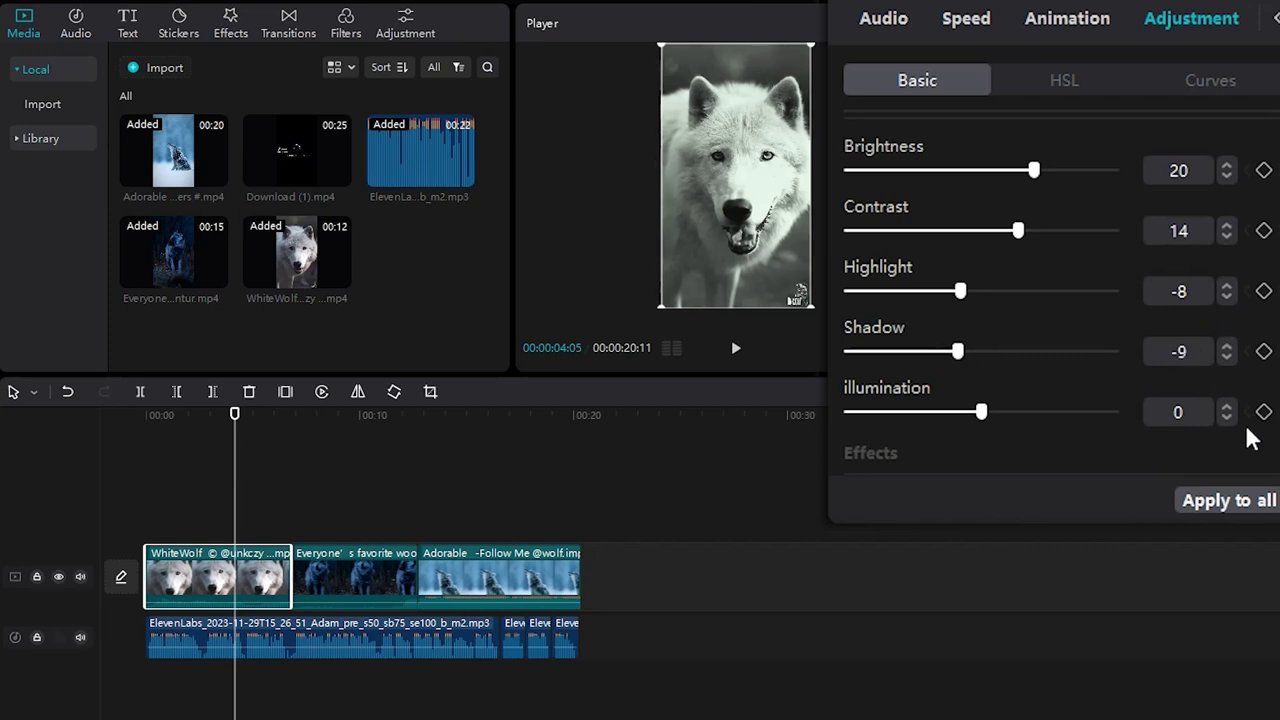
pyautogui.write('8')
pyautogui.press('Return')
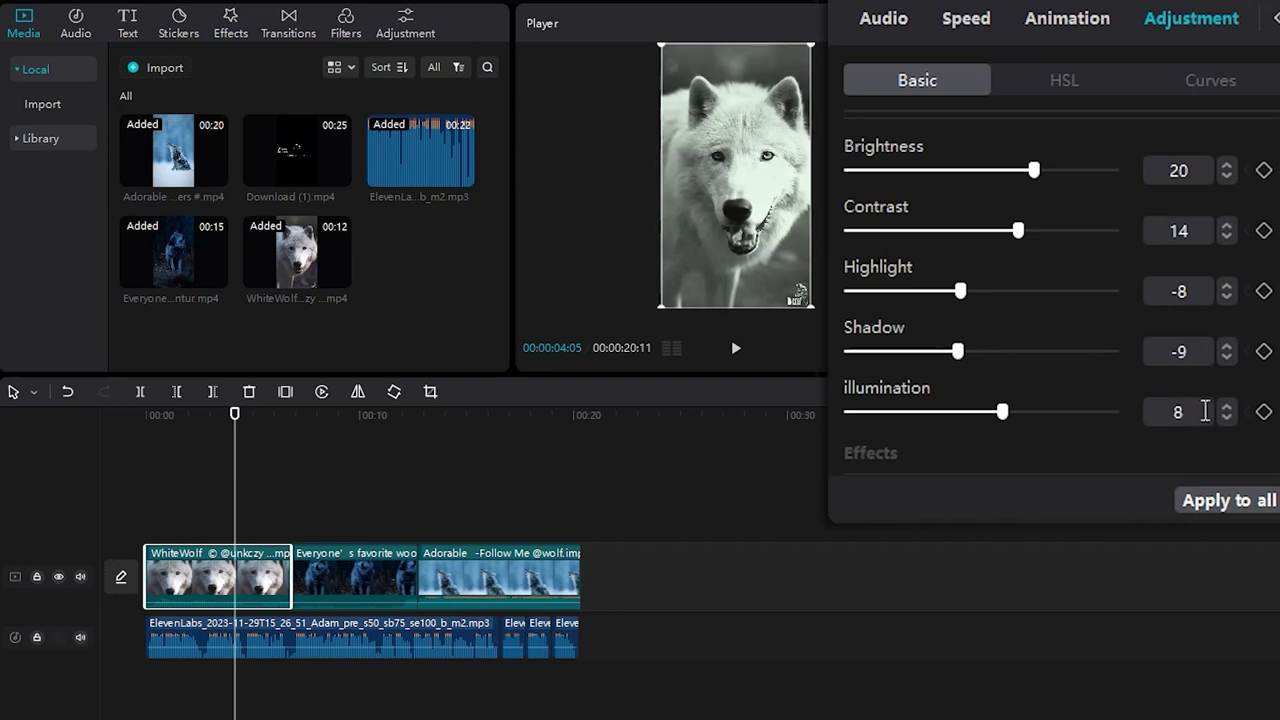
# Step: Set Sharpen 8, Particles 7, Fade 5 and Vignette 47
pyautogui.scroll(-3, 1020, 294)
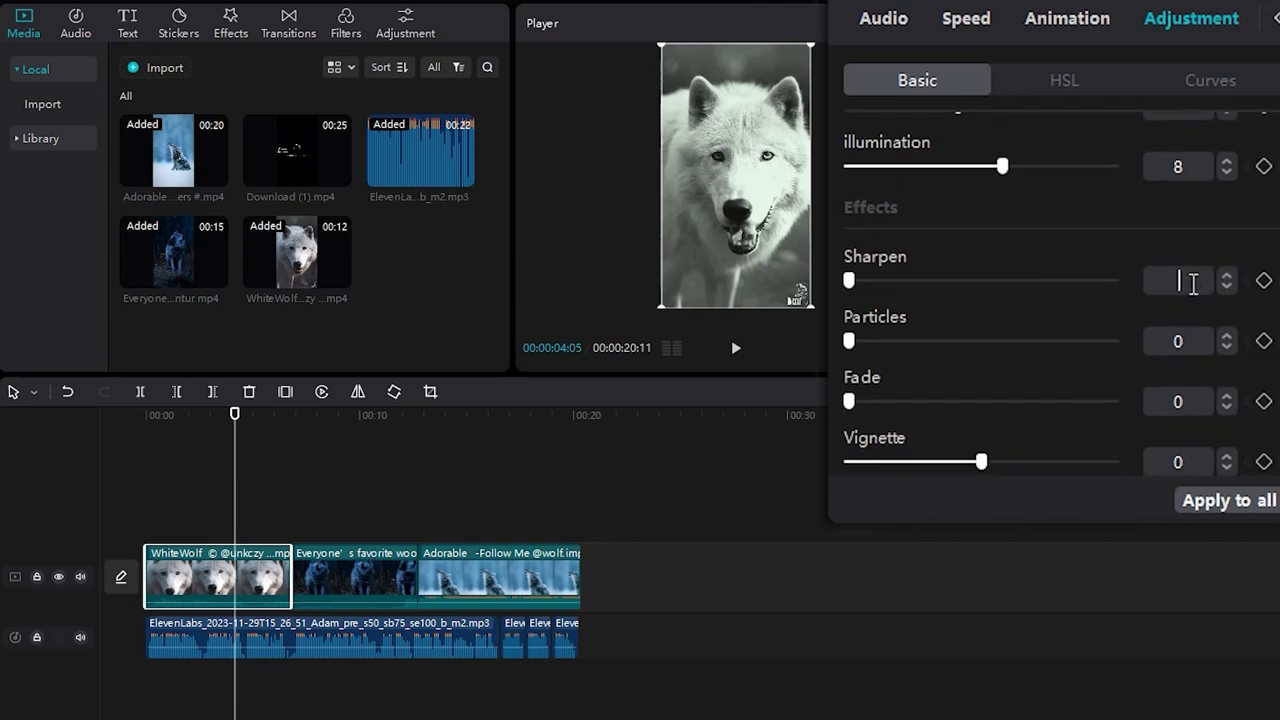
pyautogui.press('Return')
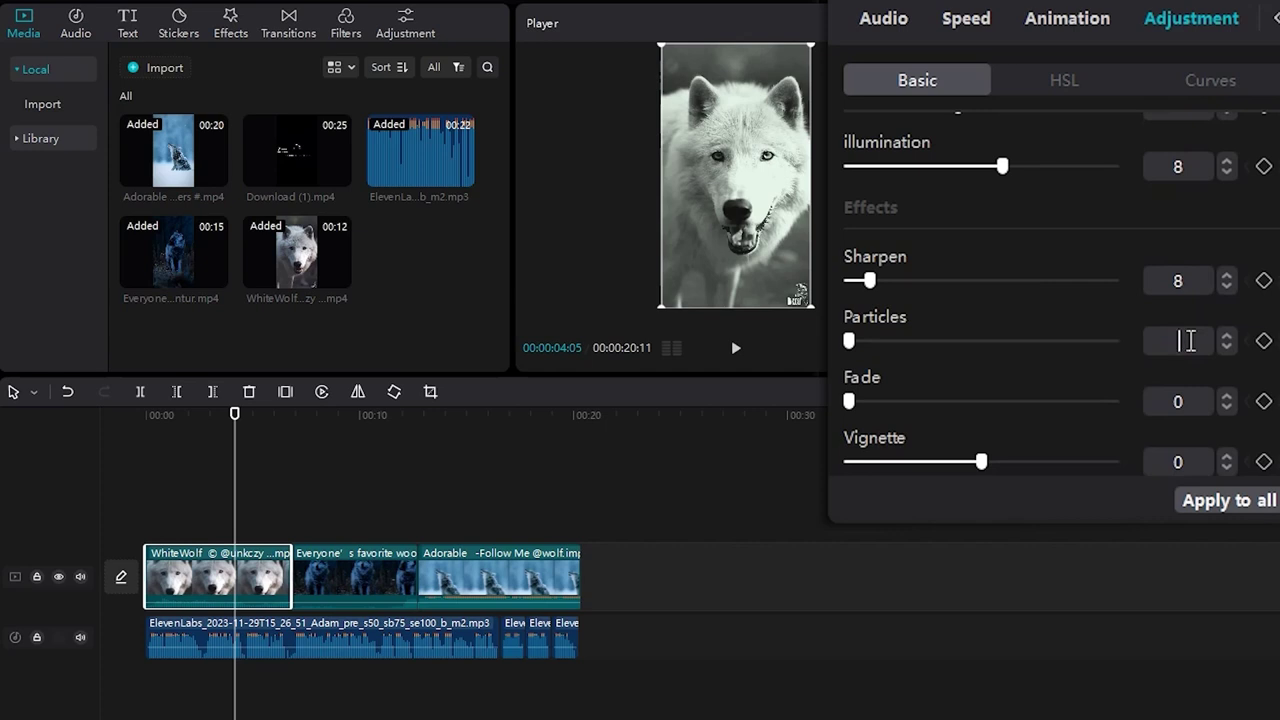
pyautogui.write('7')
pyautogui.press('Return')
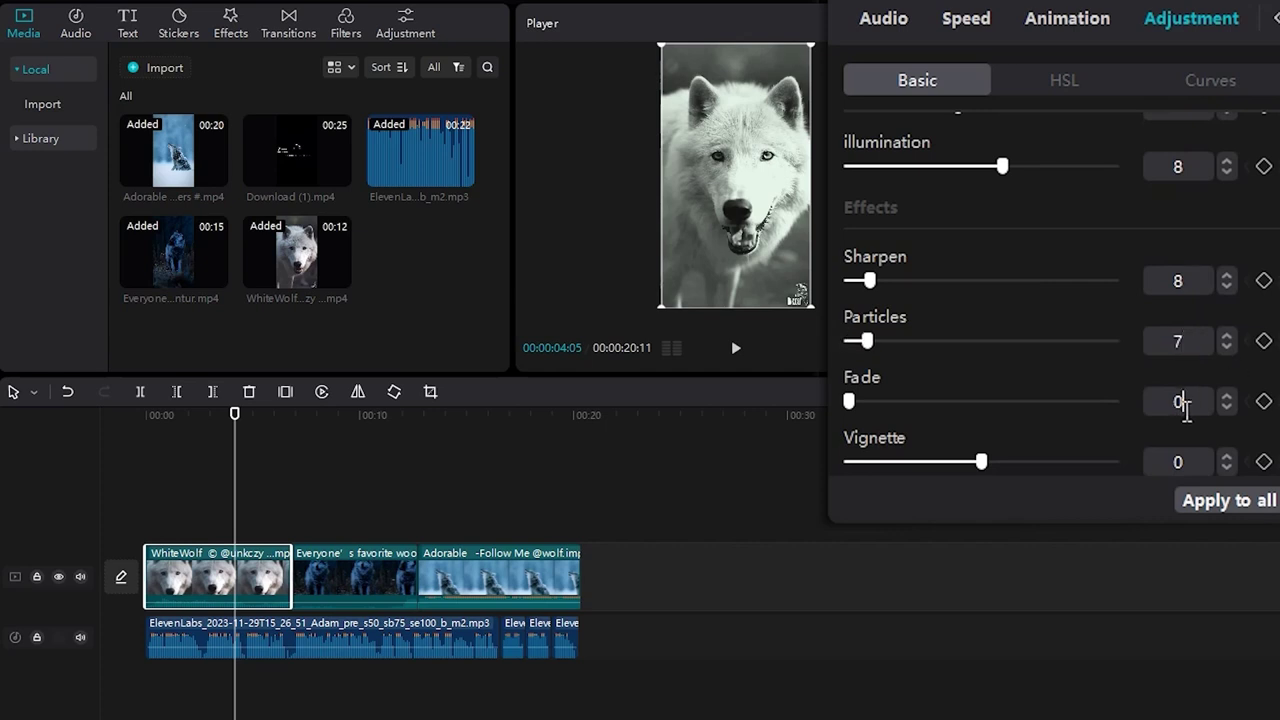
pyautogui.click(1183, 405)
pyautogui.write('5')
pyautogui.press('Return')
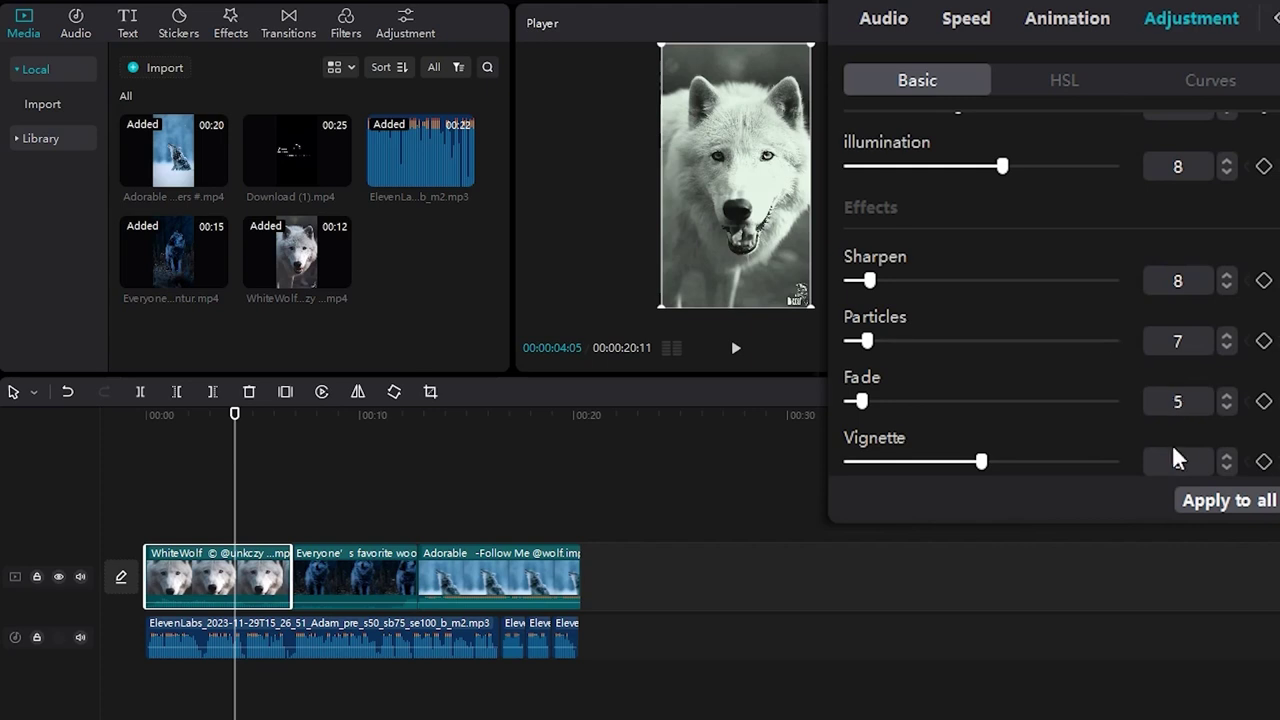
pyautogui.click(1188, 456)
pyautogui.write('47')
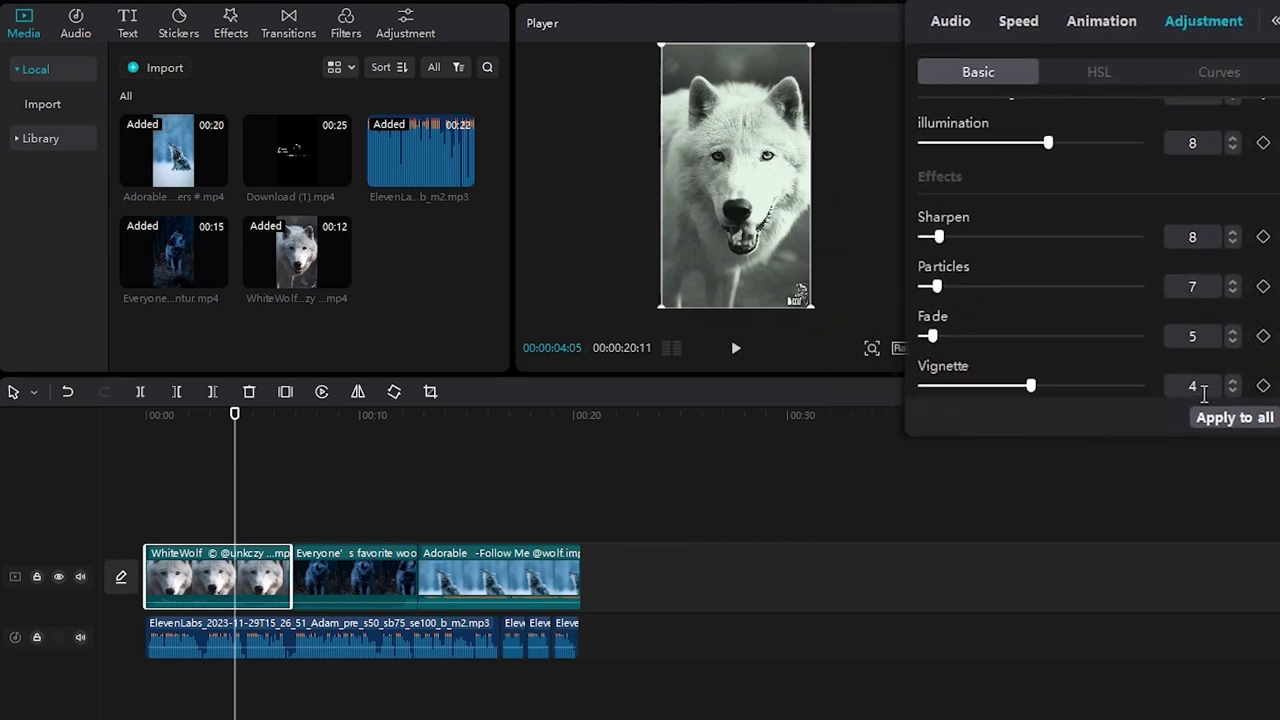
pyautogui.press('Return')
# Step: Apply the Vapor effect to each of the three wolf clips
pyautogui.moveTo(147, 520); pyautogui.dragTo(626, 530)
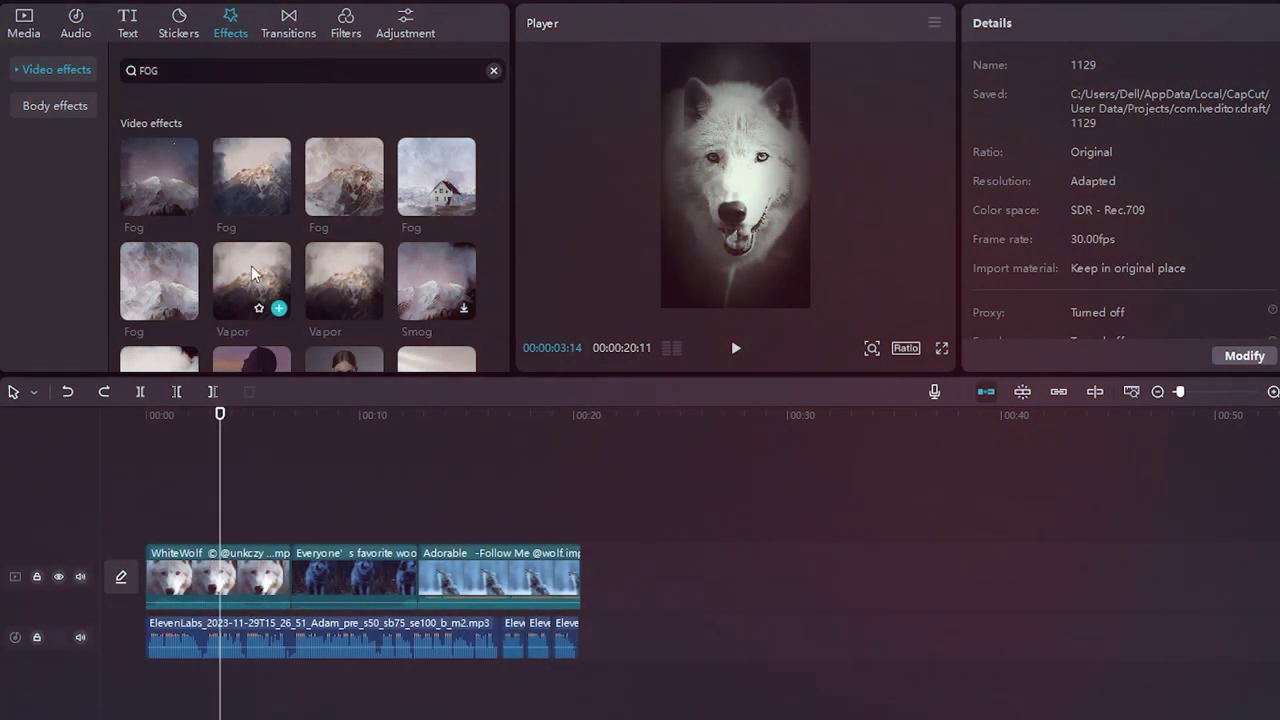
pyautogui.moveTo(252, 285); pyautogui.dragTo(360, 570)
pyautogui.click(348, 457)
pyautogui.moveTo(344, 283); pyautogui.dragTo(474, 512)
pyautogui.press('Delete')
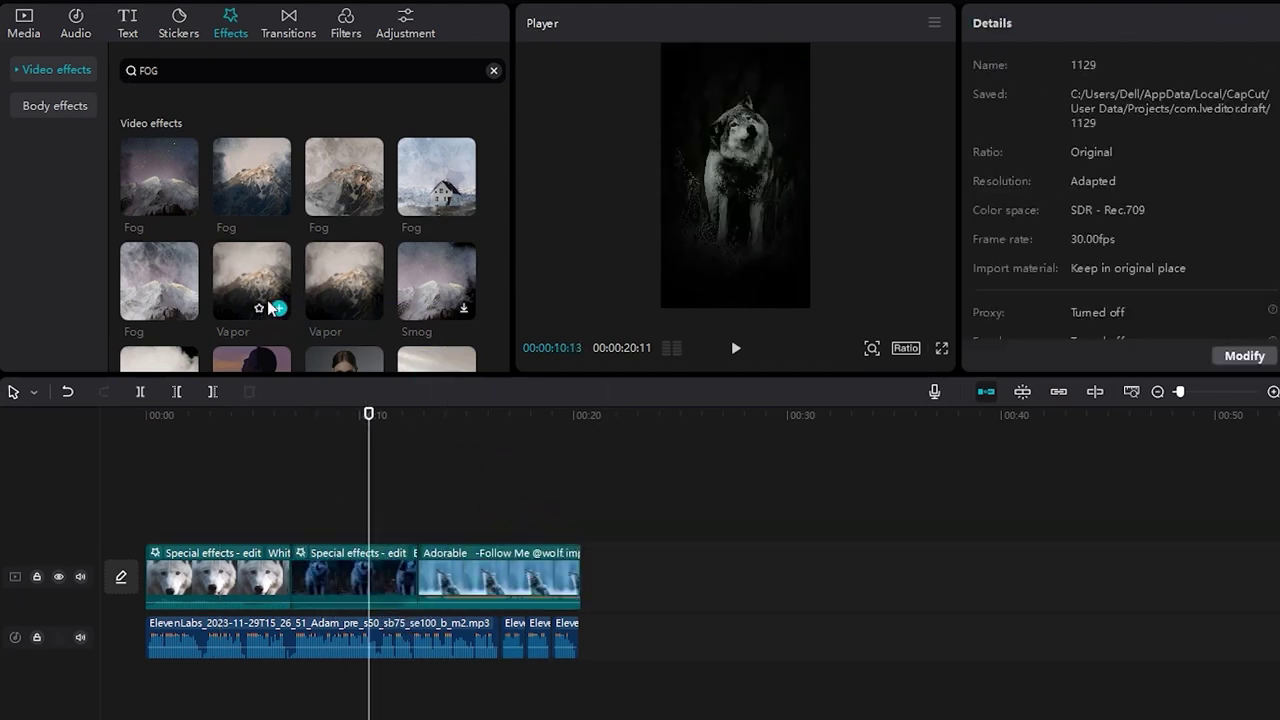
pyautogui.moveTo(263, 306); pyautogui.dragTo(500, 574)
pyautogui.moveTo(390, 456)
pyautogui.mouseDown()
pyautogui.moveTo(428, 505)
pyautogui.moveTo(474, 480)
pyautogui.moveTo(329, 470)
pyautogui.moveTo(380, 470)
pyautogui.mouseUp()
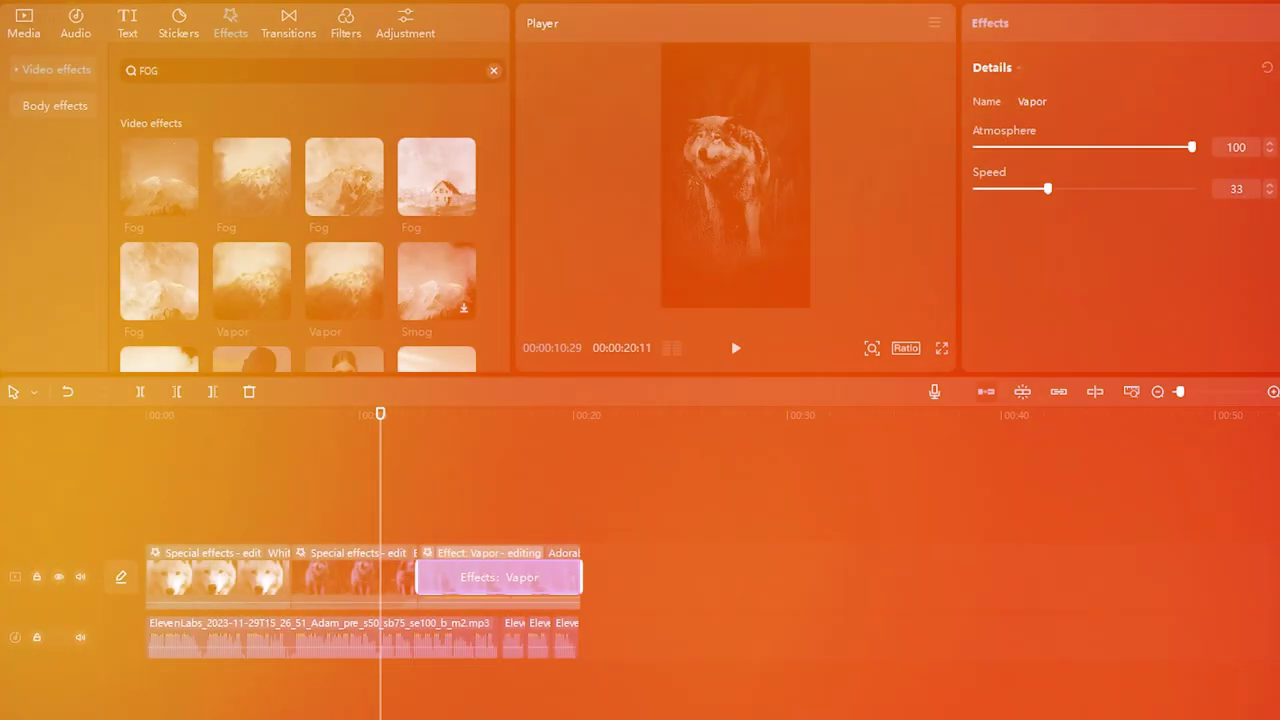
pyautogui.click(998, 652)
# Step: Add the One Day filter and stretch it across the whole video
pyautogui.click(345, 22)
pyautogui.moveTo(434, 252); pyautogui.dragTo(160, 530)
pyautogui.moveTo(202, 530); pyautogui.dragTo(579, 530)
# Step: Try the Oasis filter on a new track, then delete it again
pyautogui.scroll(-2, 205, 311)
pyautogui.moveTo(205, 311); pyautogui.dragTo(165, 505)
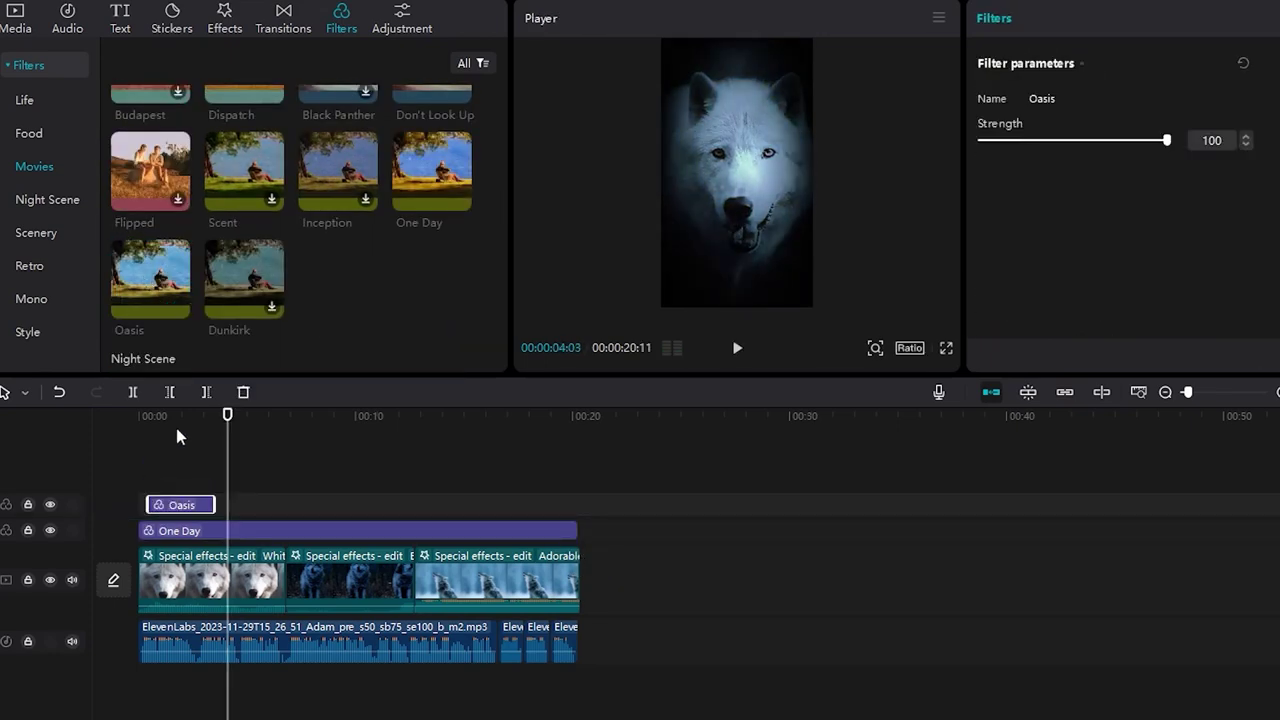
pyautogui.click(188, 422)
pyautogui.click(175, 503)
pyautogui.press('Delete')
pyautogui.scroll(-5, 310, 320)
pyautogui.scroll(-2, 310, 320)
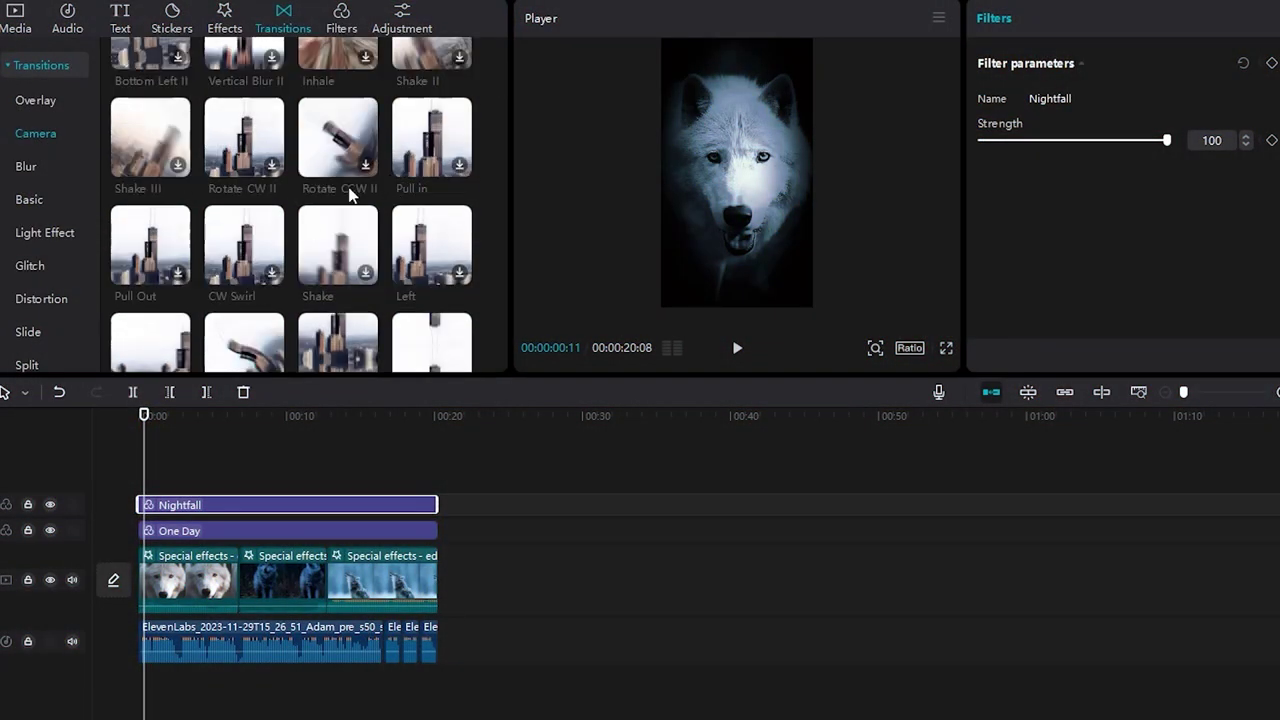
pyautogui.scroll(2, 349, 195)
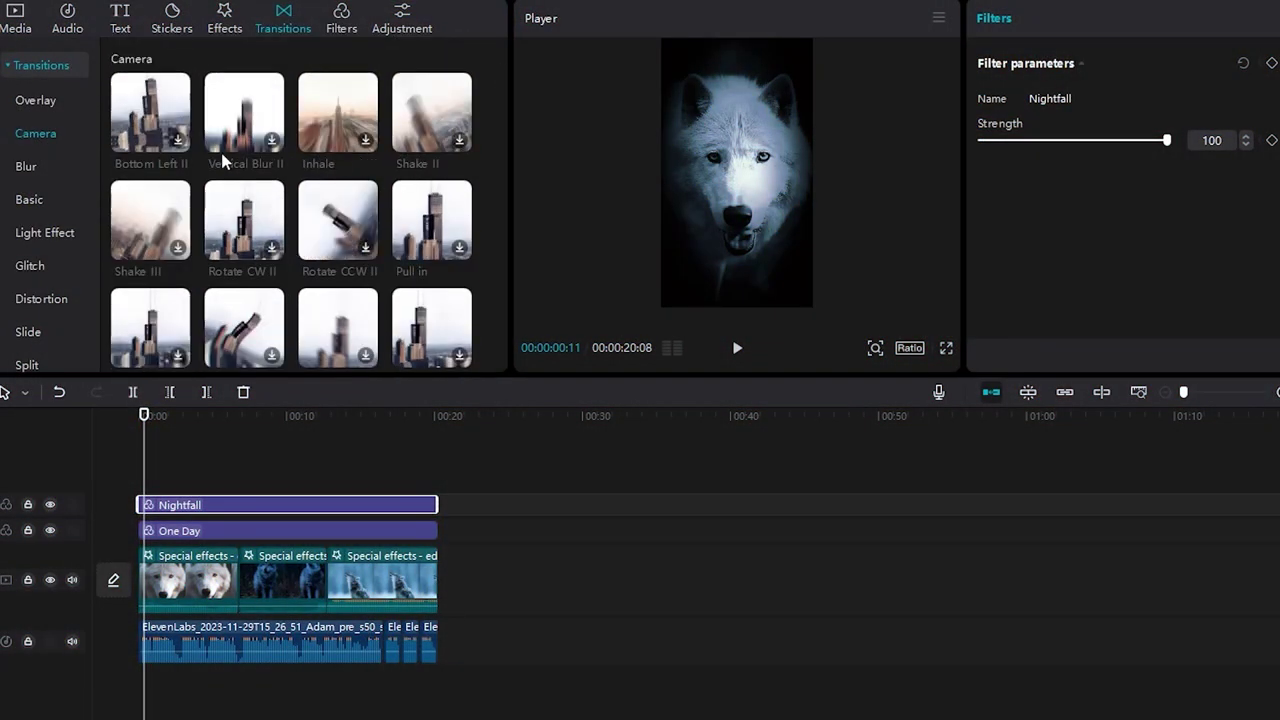
pyautogui.scroll(-3, 222, 160)
# Step: Add a Left transition between the first two wolf clips
pyautogui.click(425, 180)
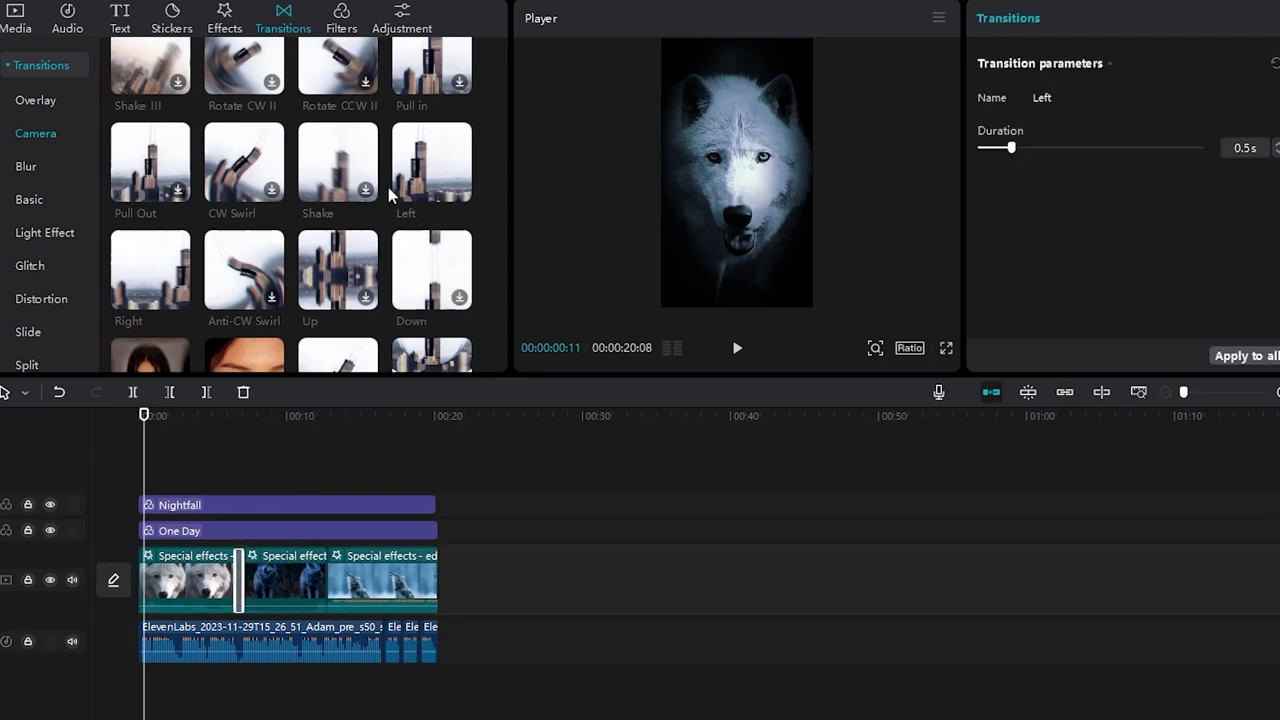
pyautogui.click(400, 450)
pyautogui.click(319, 582)
pyautogui.click(183, 460)
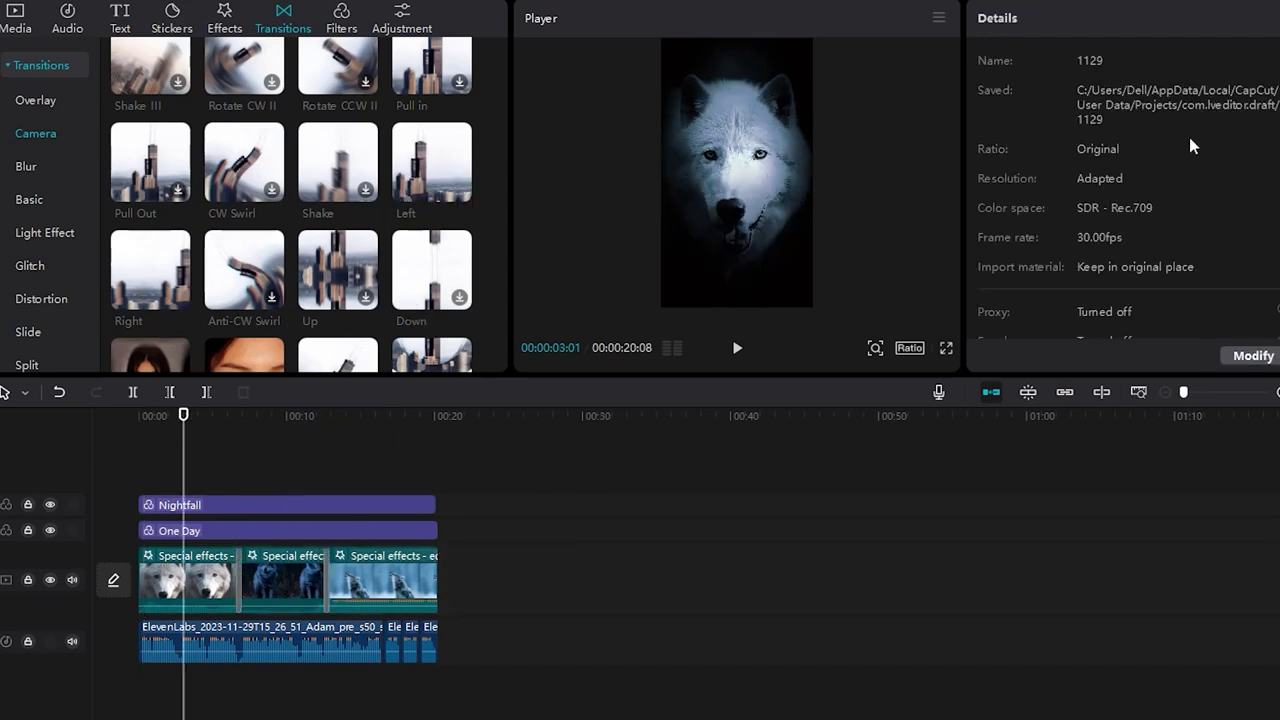
pyautogui.click(196, 604)
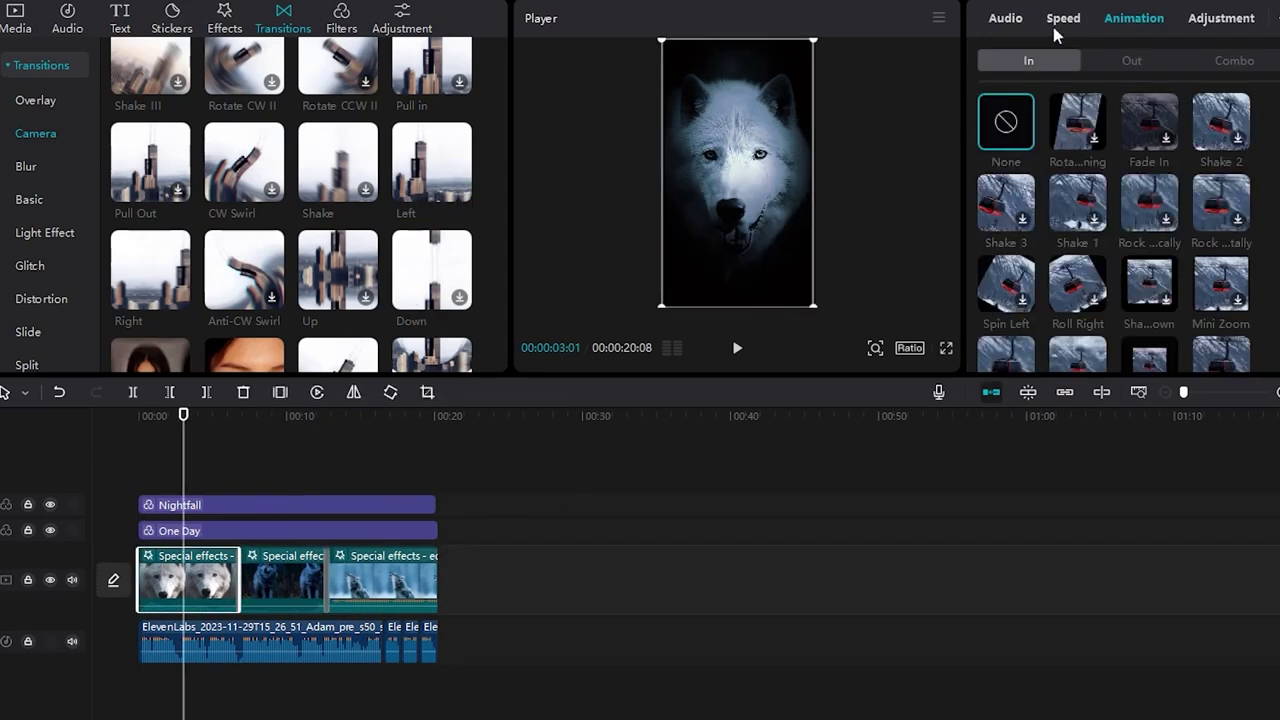
# Step: Give the first clip a Pendulum 1 combo animation and the second clip Pendulum 2
pyautogui.click(1224, 62)
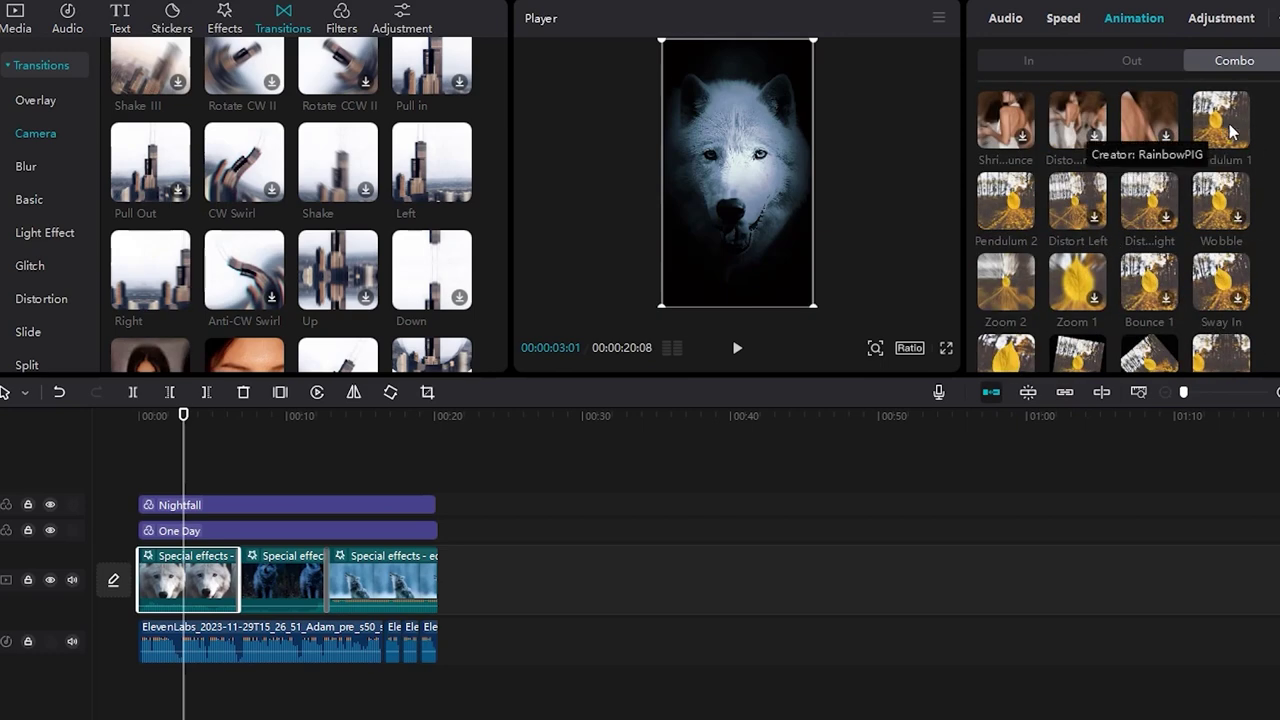
pyautogui.click(1230, 130)
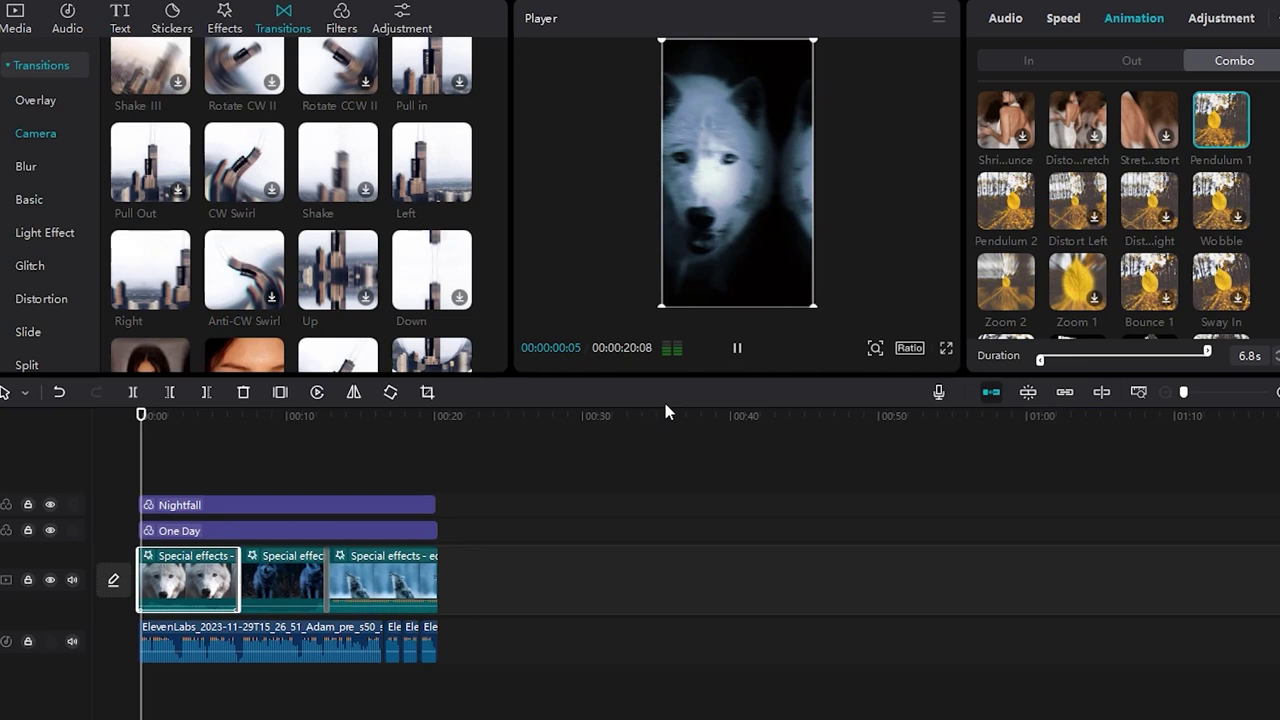
pyautogui.click(295, 575)
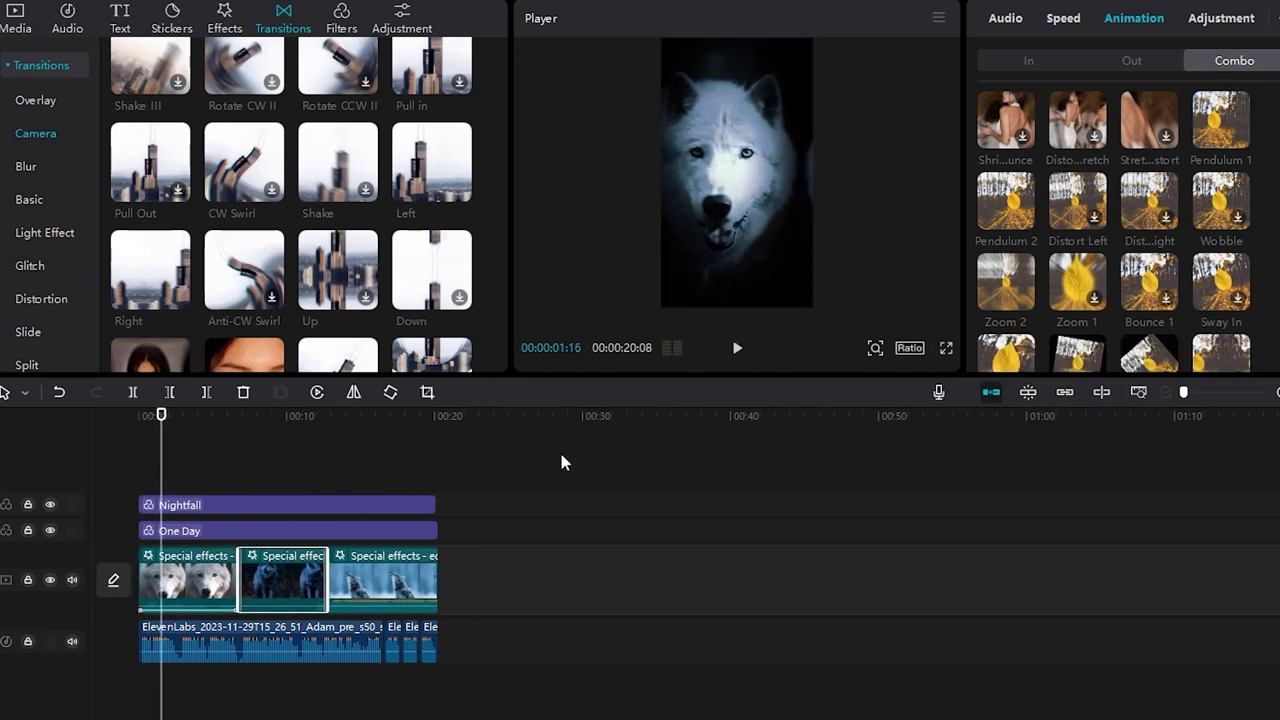
pyautogui.click(1008, 215)
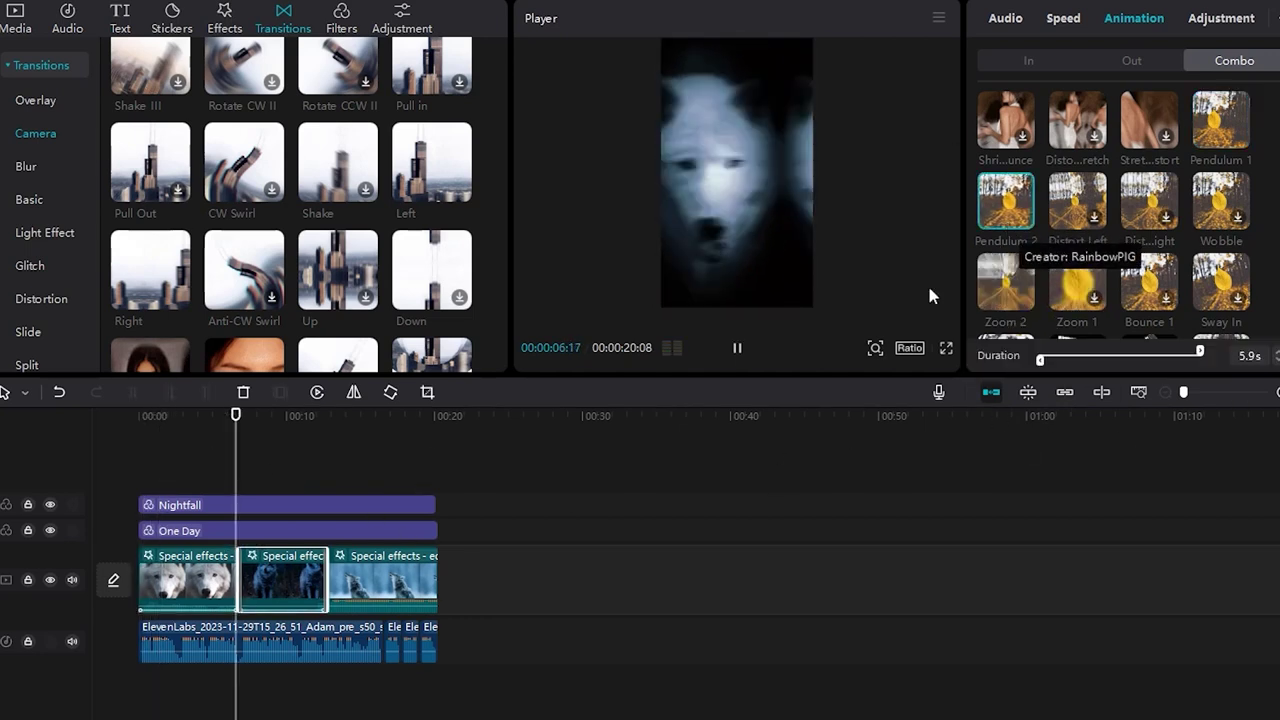
pyautogui.click(377, 588)
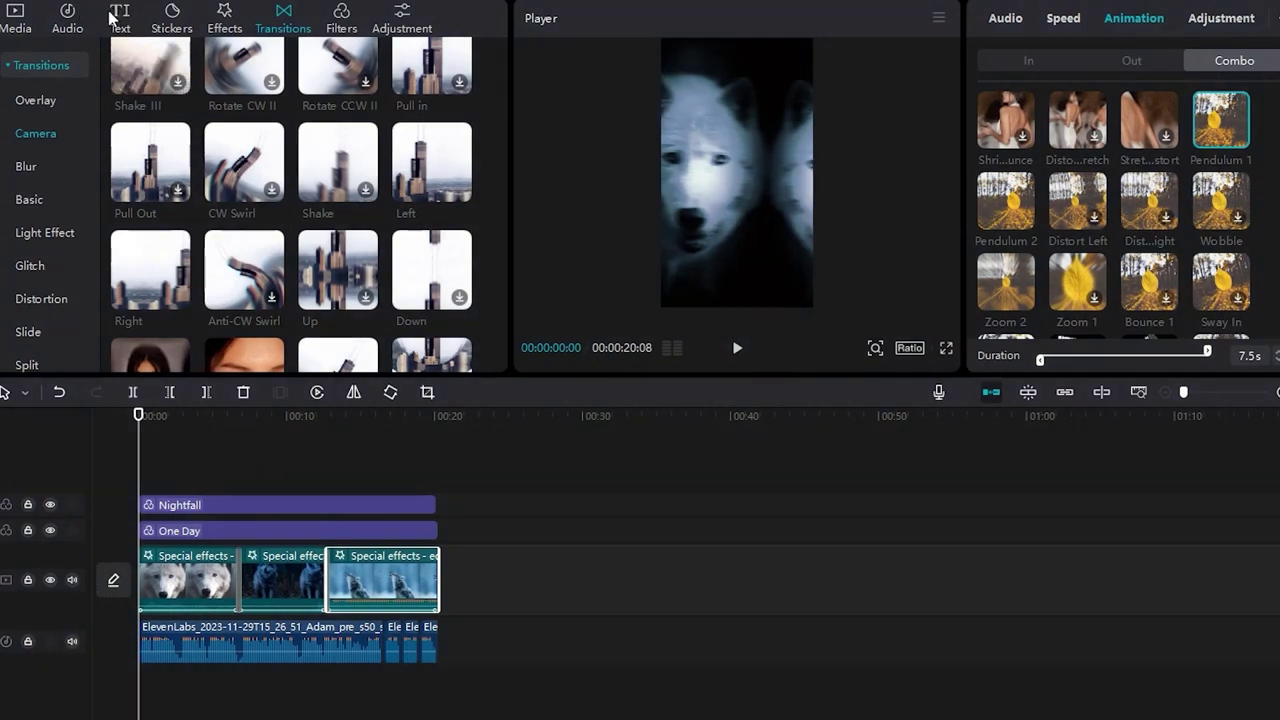
# Step: Create English auto captions from the narration so caption clips fill the 0:20:08 timeline
pyautogui.click(119, 19)
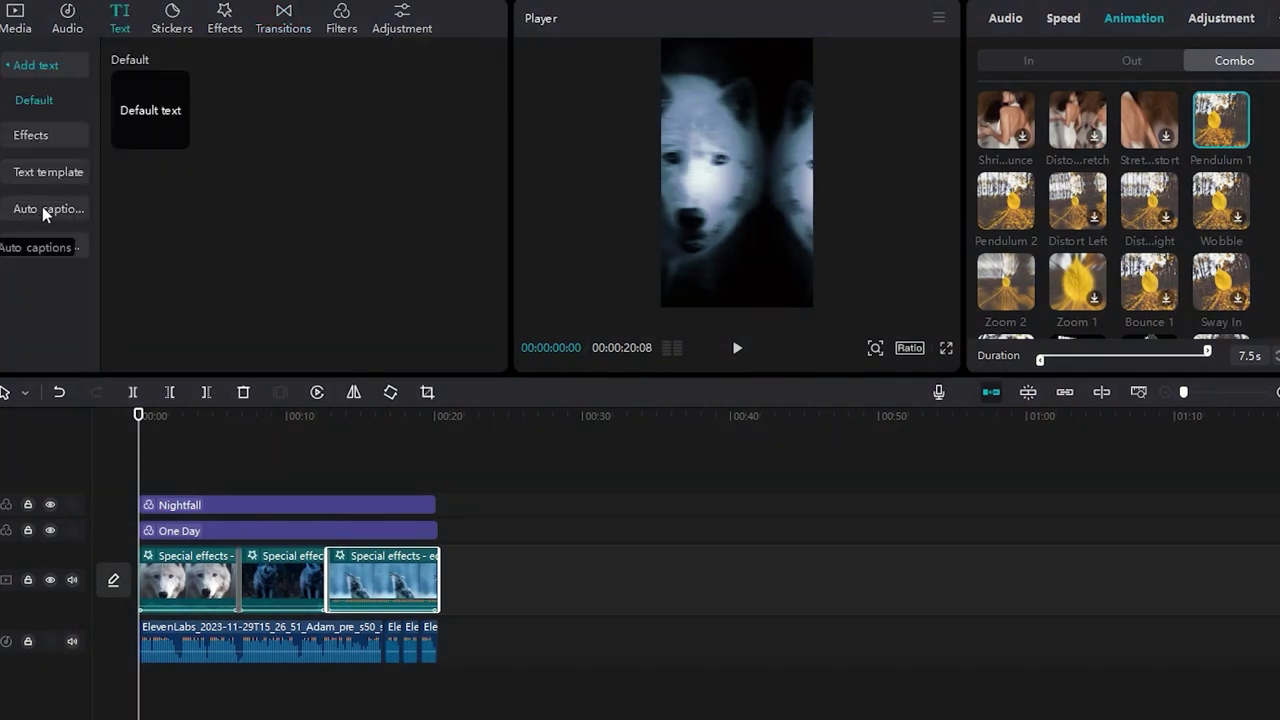
pyautogui.click(44, 209)
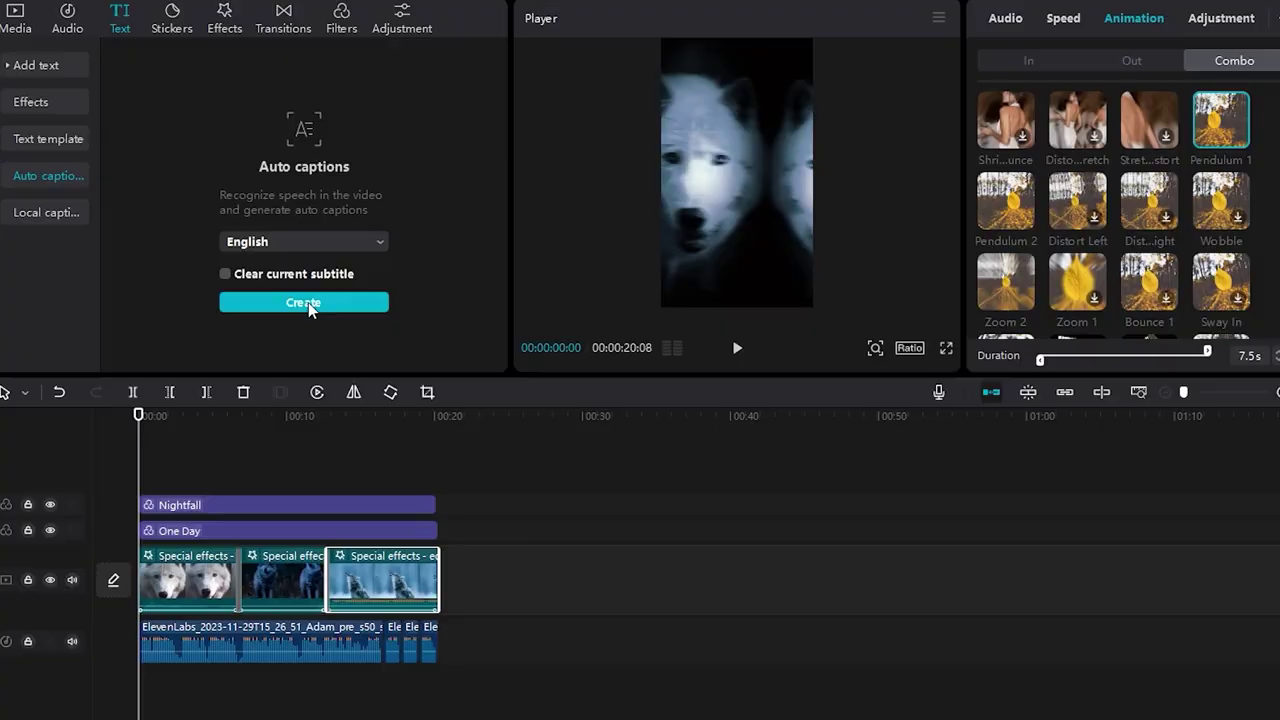
pyautogui.click(306, 302)
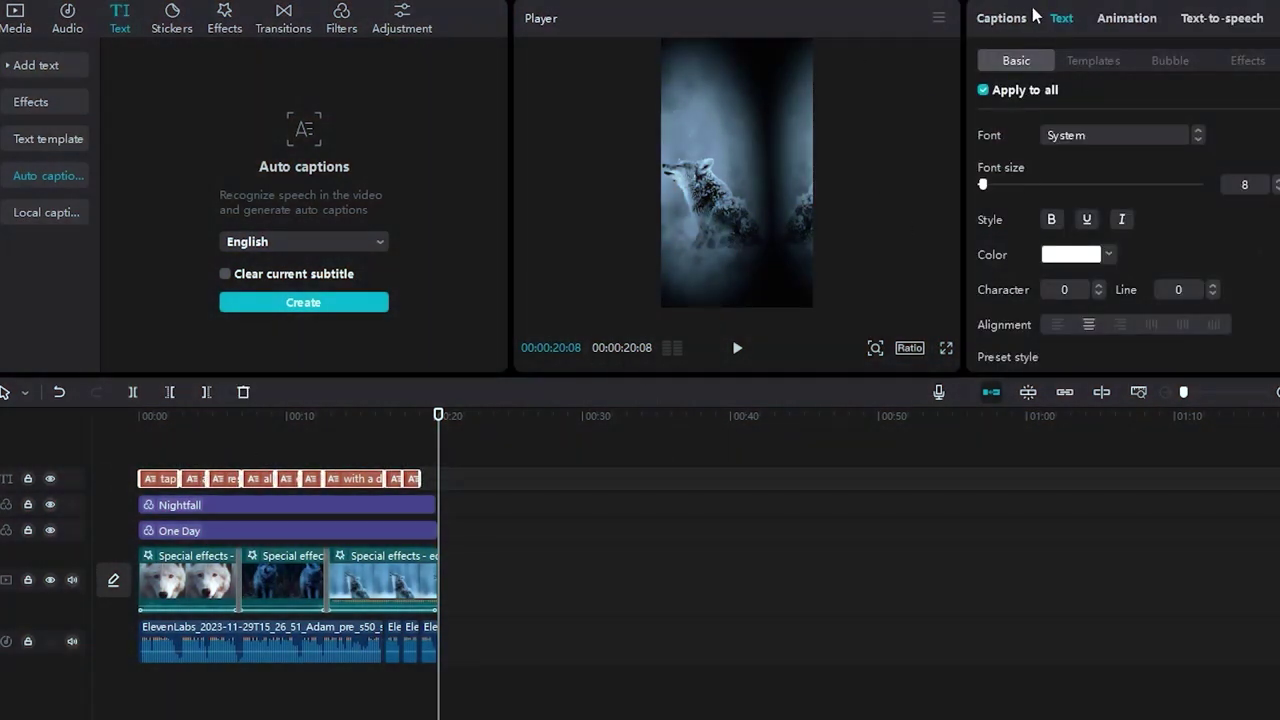
# Step: Apply the Pop-up caption animation to the generated captions
pyautogui.click(1020, 20)
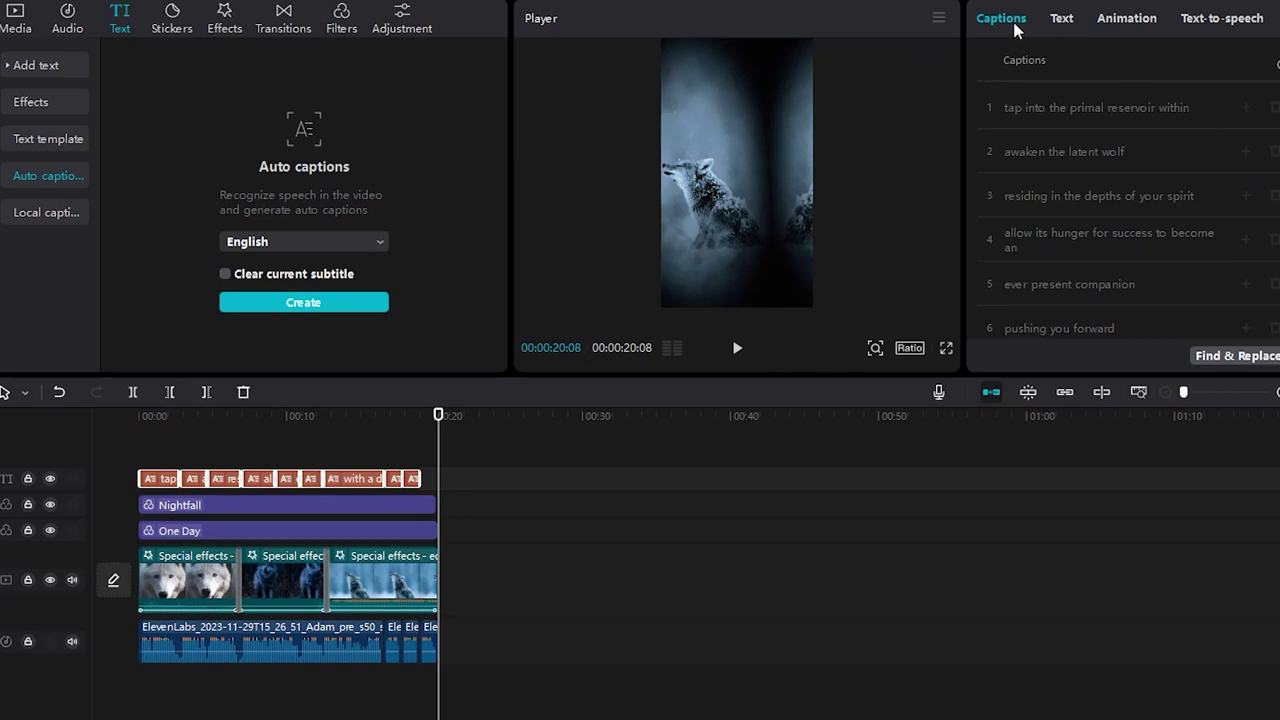
pyautogui.click(1127, 18)
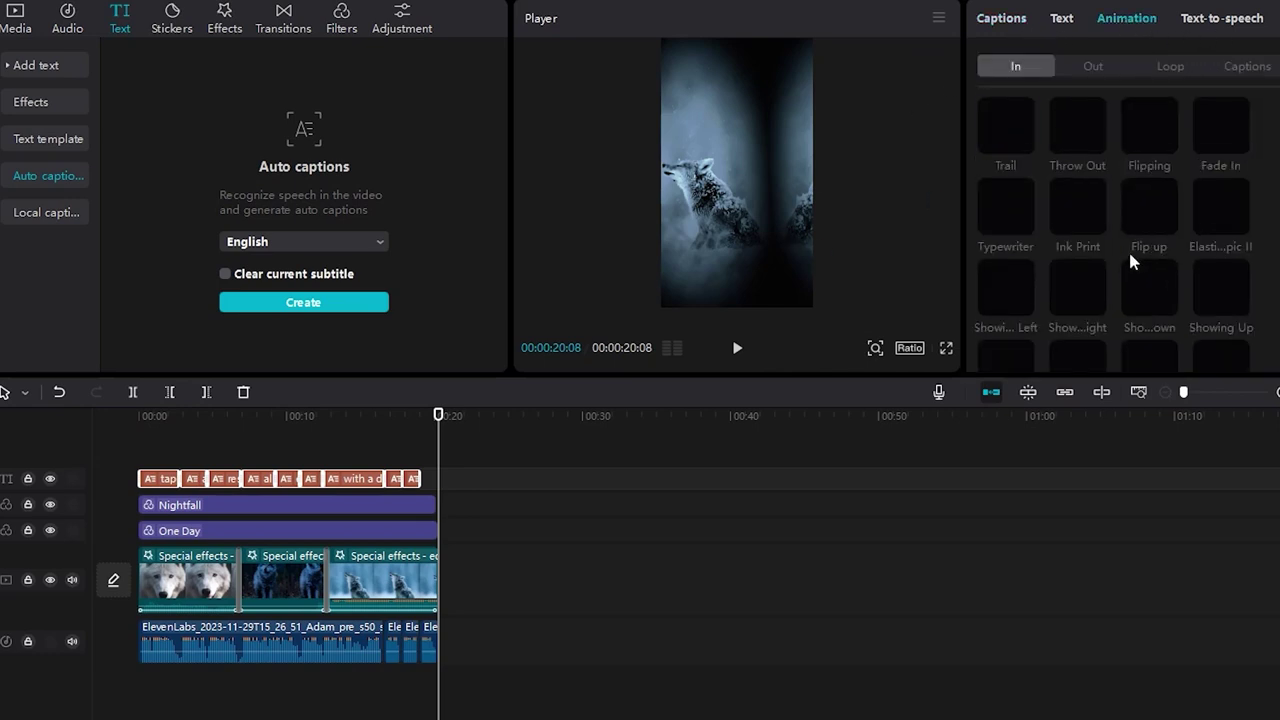
pyautogui.click(1246, 68)
pyautogui.scroll(-3, 1100, 280)
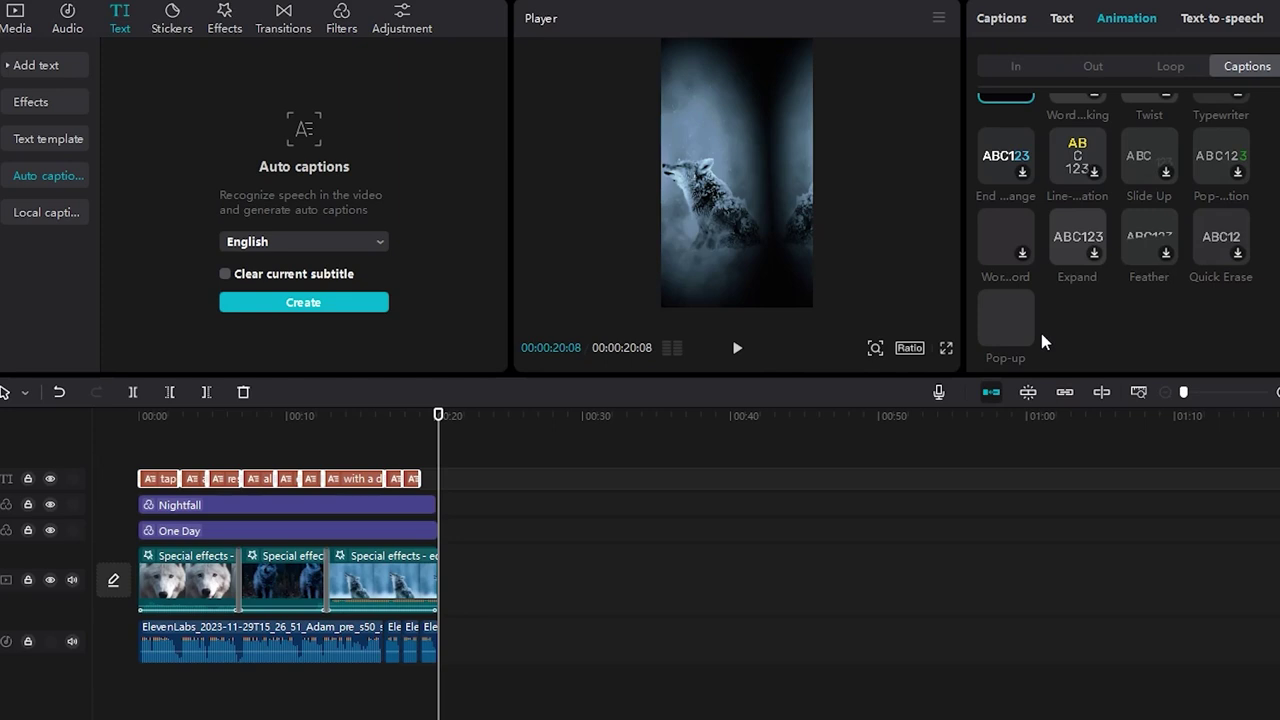
pyautogui.click(1006, 320)
# Step: Enlarge the caption to span the frame width and move it slightly up
pyautogui.click(410, 478)
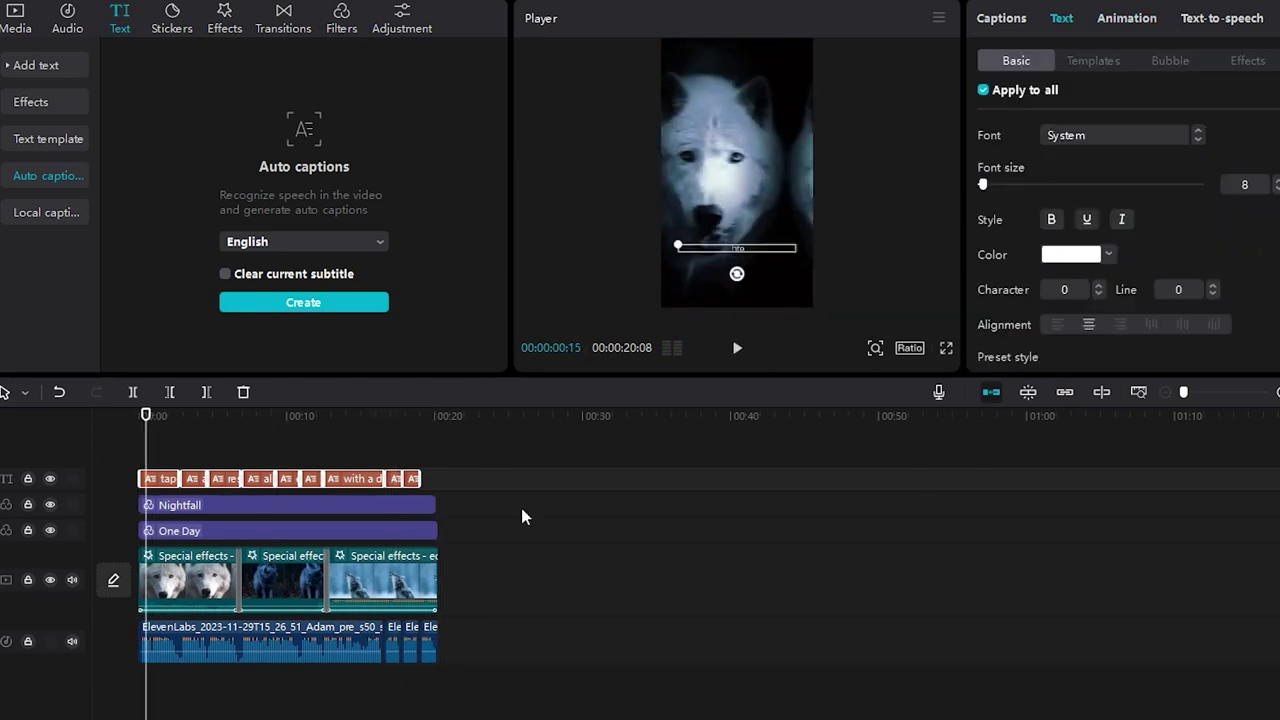
pyautogui.moveTo(683, 242); pyautogui.dragTo(517, 191)
pyautogui.moveTo(725, 228); pyautogui.dragTo(728, 193)
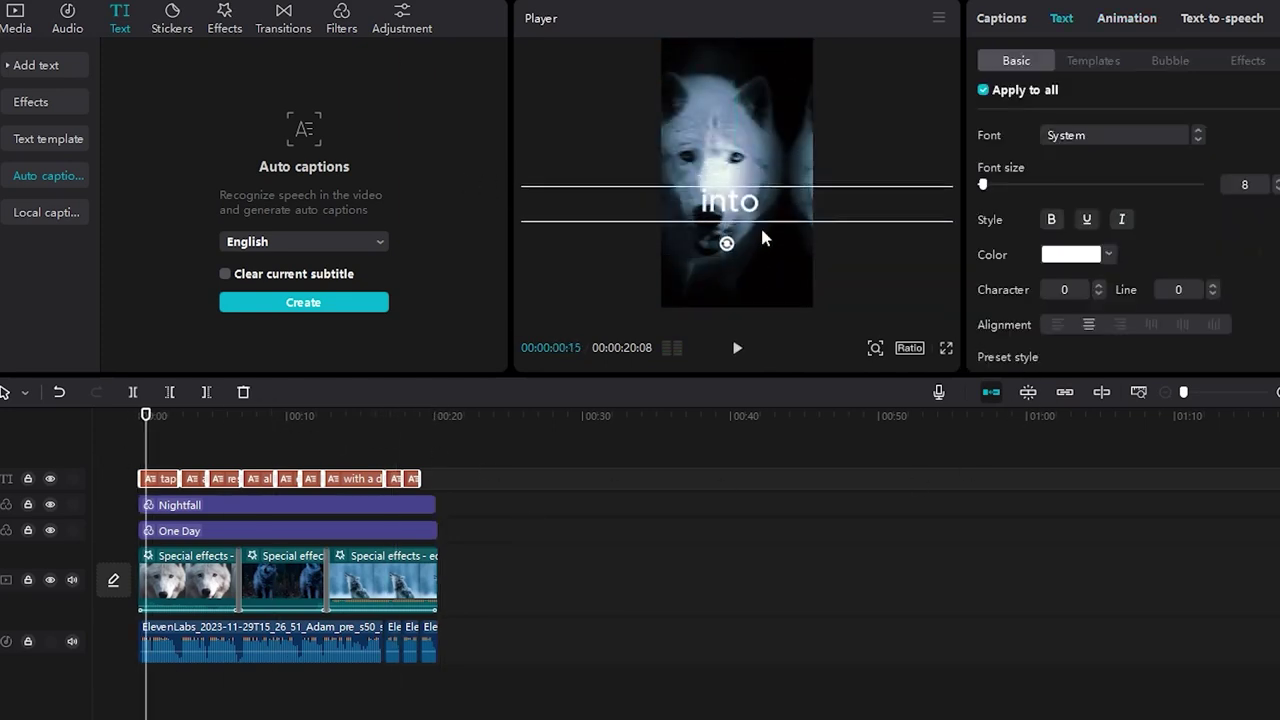
pyautogui.scroll(-5, 1184, 246)
pyautogui.scroll(3, 1063, 163)
pyautogui.scroll(-1, 1080, 220)
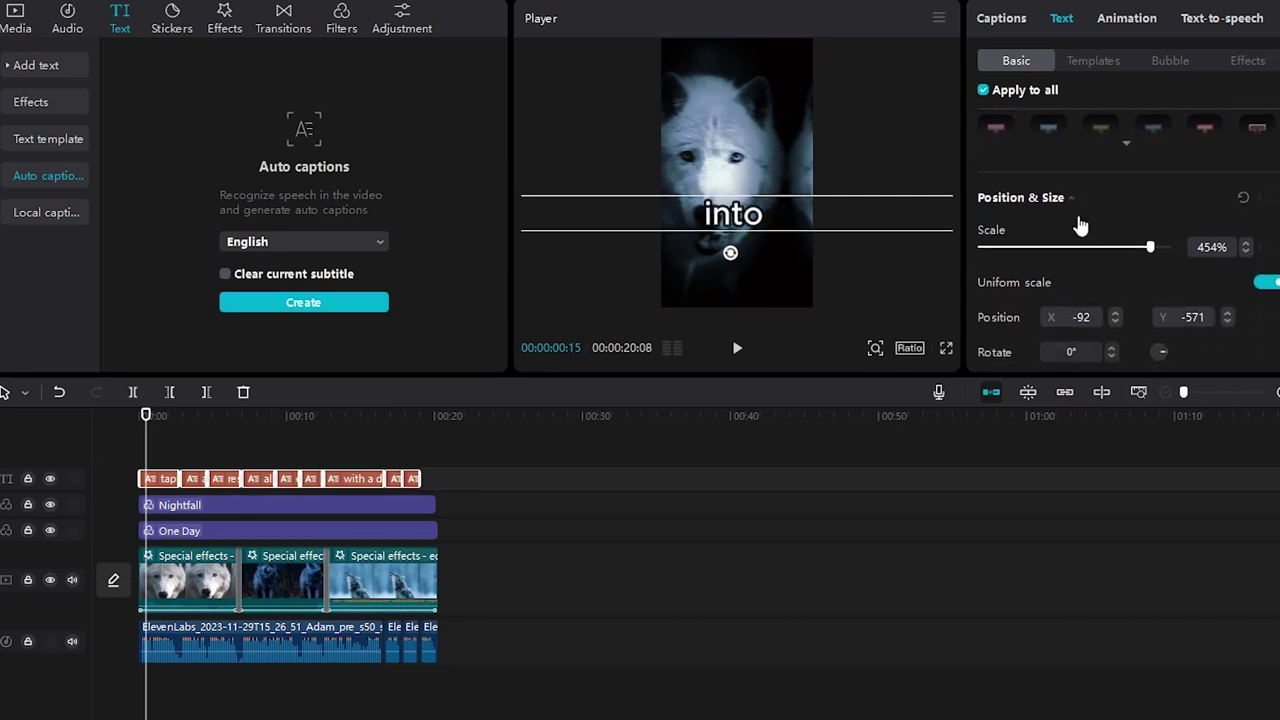
pyautogui.scroll(4, 1169, 251)
# Step: Set the captions' font to Sunday Masthead-Rg, checking the RESERVOIR caption in the preview
pyautogui.click(1134, 147)
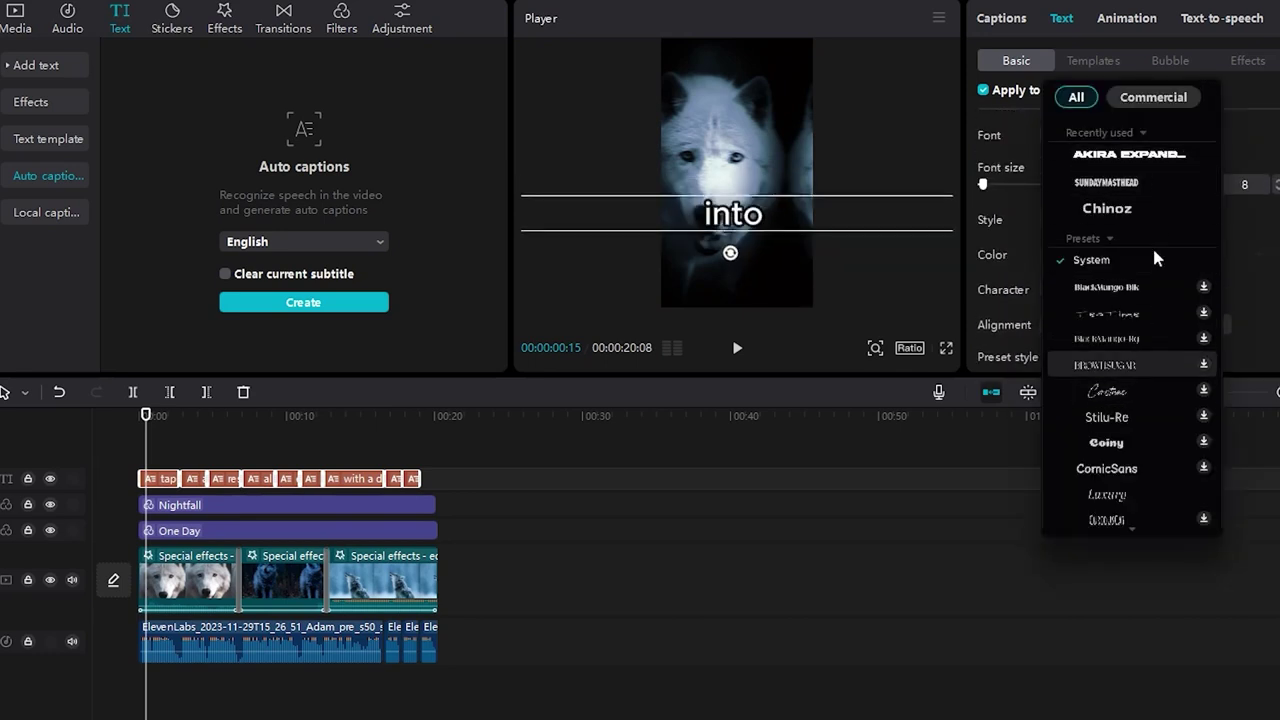
pyautogui.scroll(-3, 1110, 413)
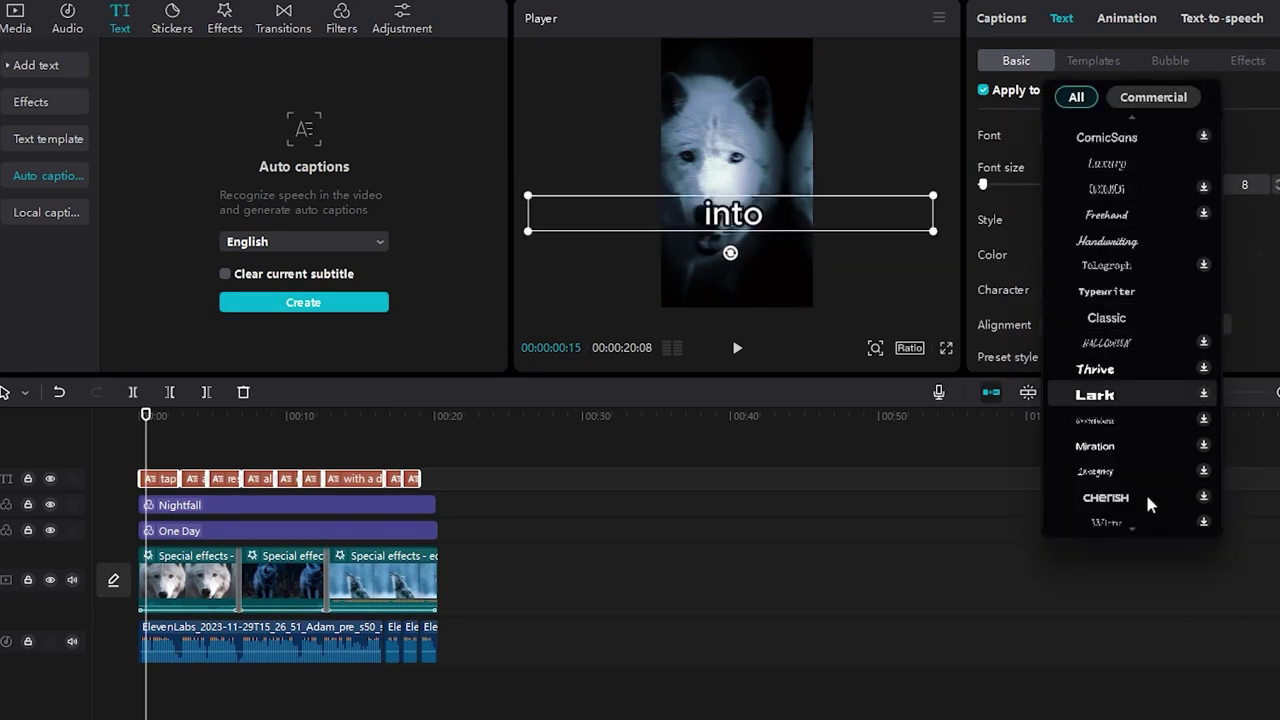
pyautogui.scroll(-5, 1130, 272)
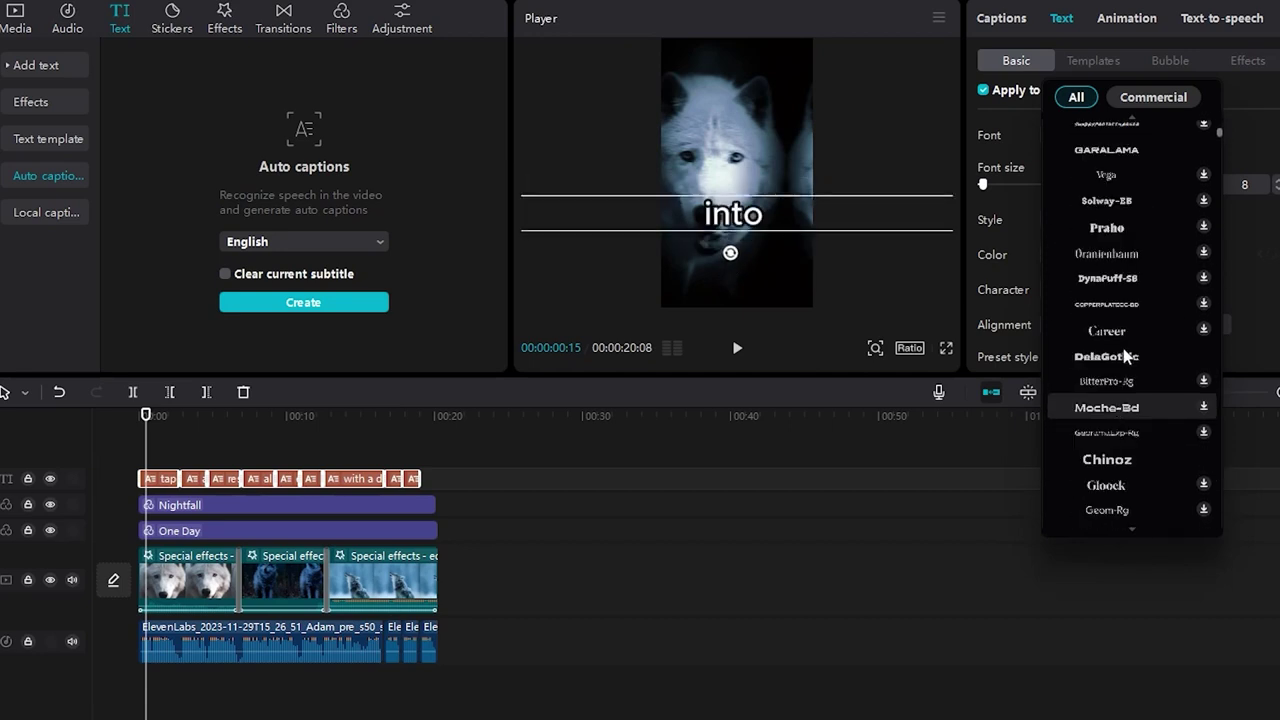
pyautogui.scroll(-10, 1130, 370)
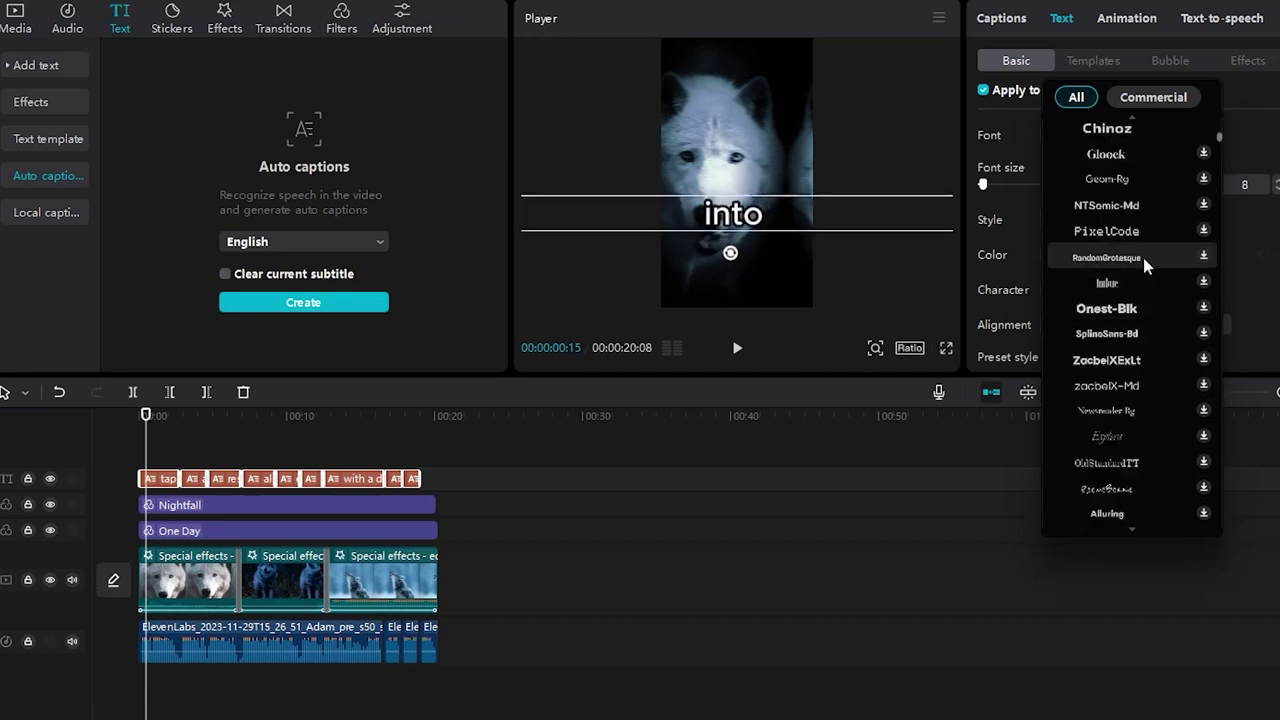
pyautogui.scroll(-2, 1128, 310)
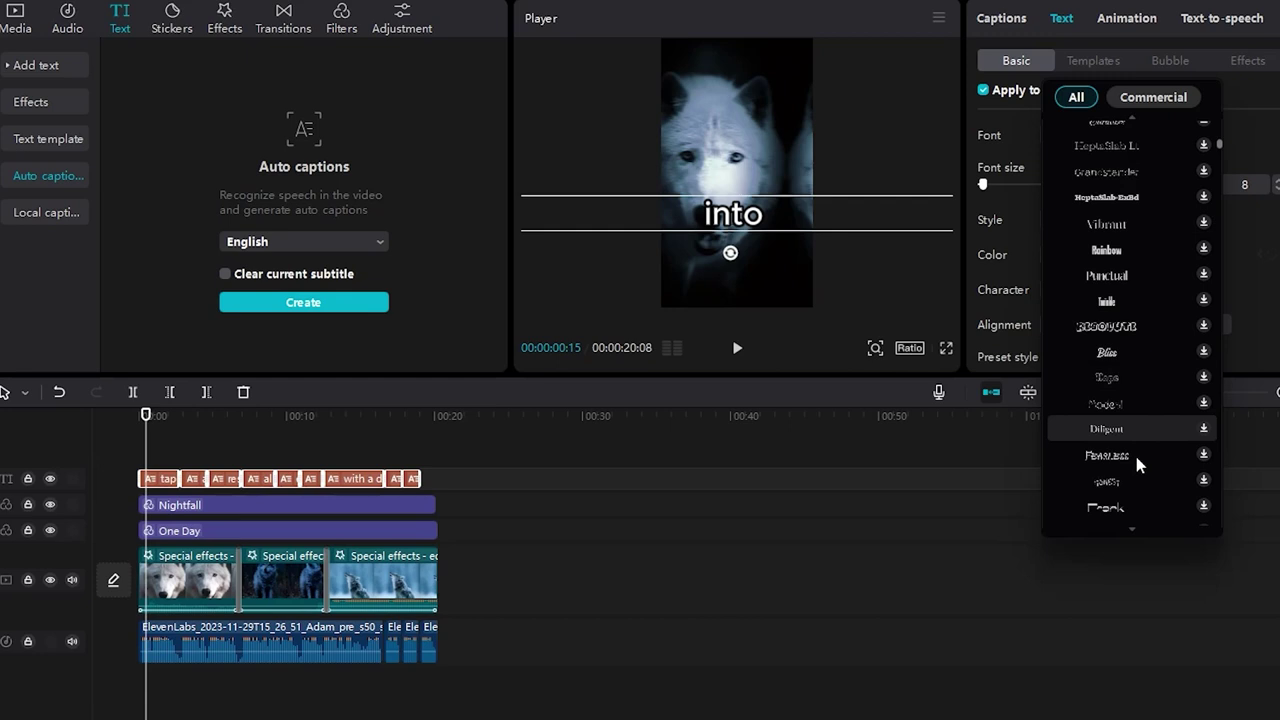
pyautogui.scroll(6, 1127, 289)
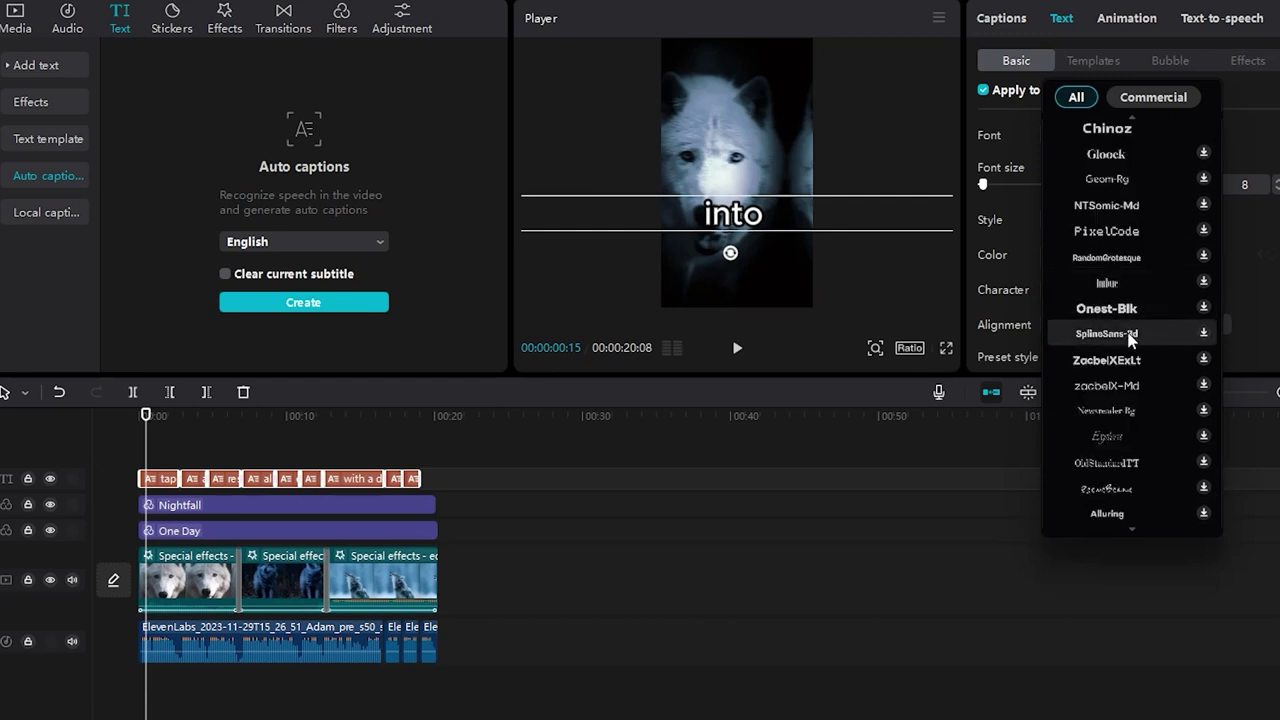
pyautogui.scroll(5, 1126, 254)
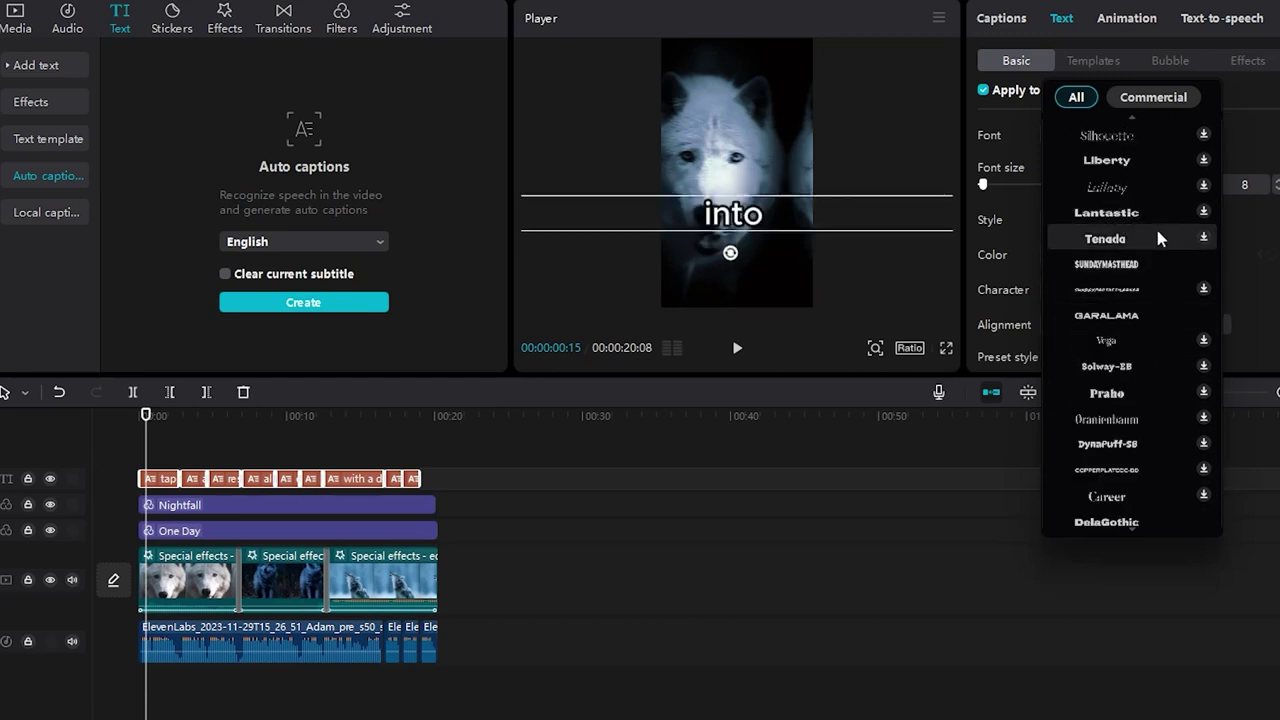
pyautogui.click(1151, 265)
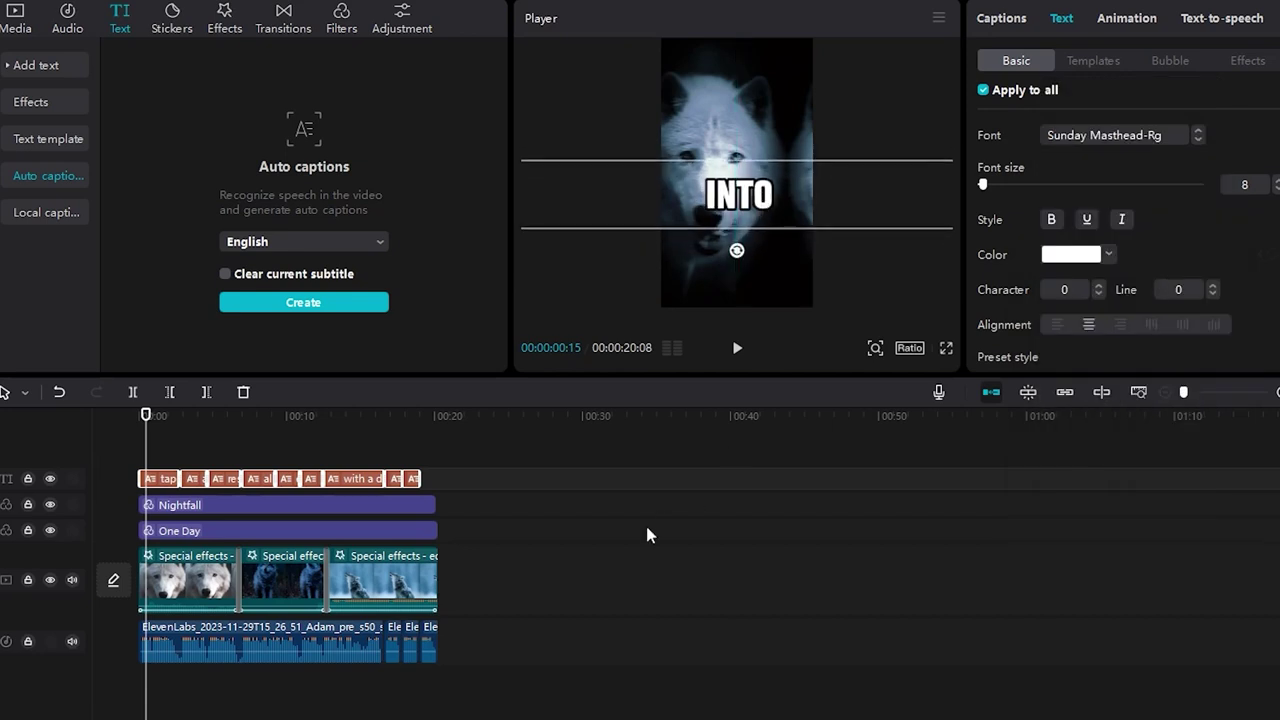
pyautogui.click(706, 562)
pyautogui.click(742, 203)
# Step: Raise the caption slightly, then extract the Download (6) audio and delete its video clip
pyautogui.moveTo(742, 203); pyautogui.dragTo(742, 198)
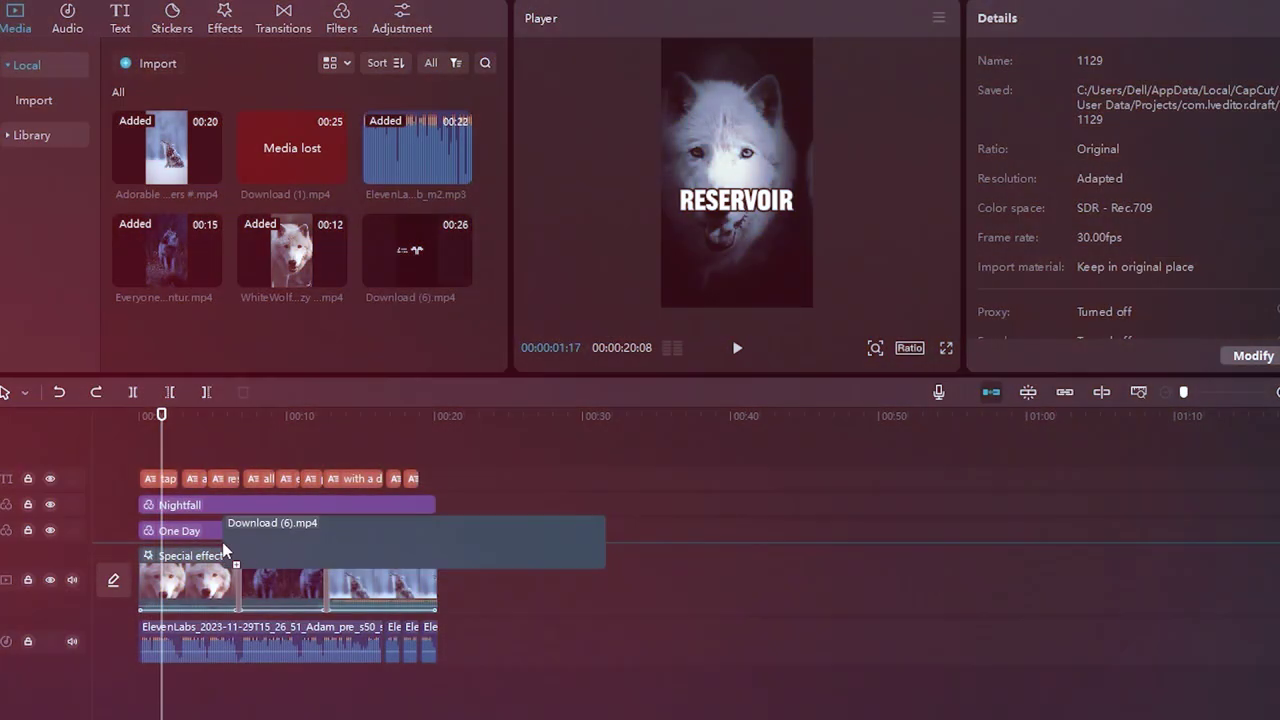
pyautogui.rightClick(330, 570)
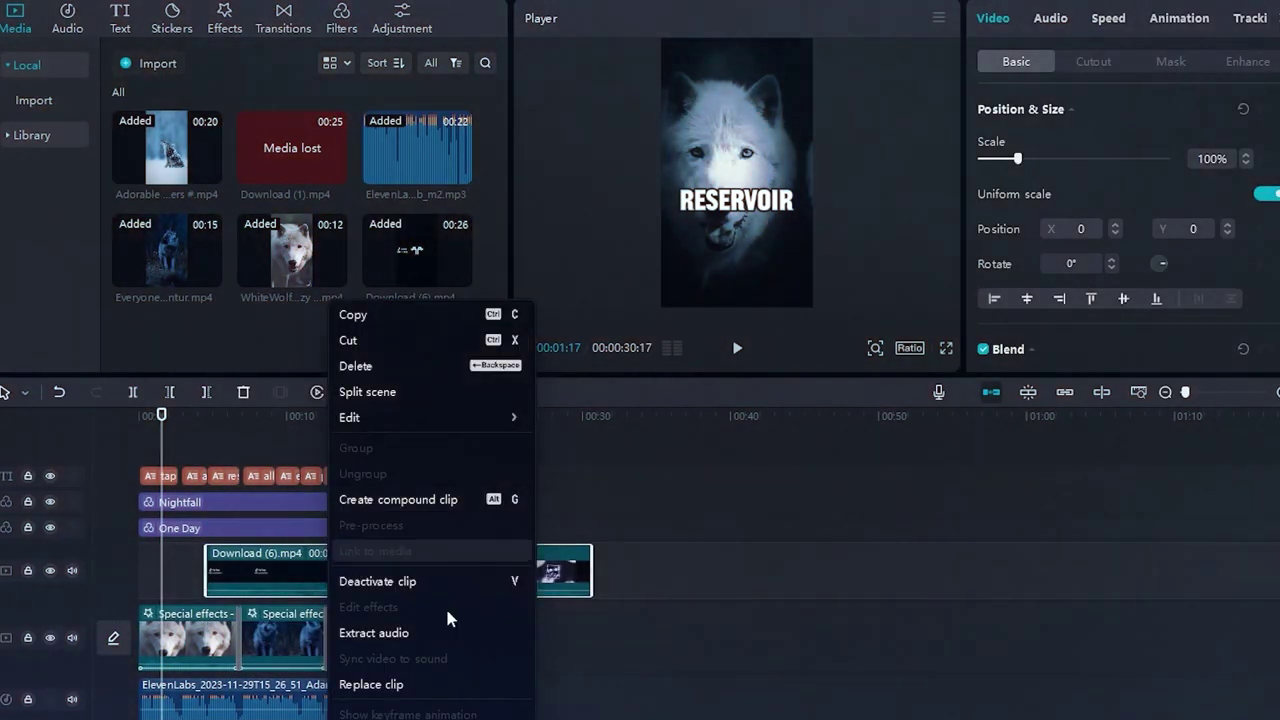
pyautogui.click(445, 632)
pyautogui.press('Delete')
# Step: Delete the extra audio clip and trim the music to end with the video at 0:20:08
pyautogui.click(400, 565)
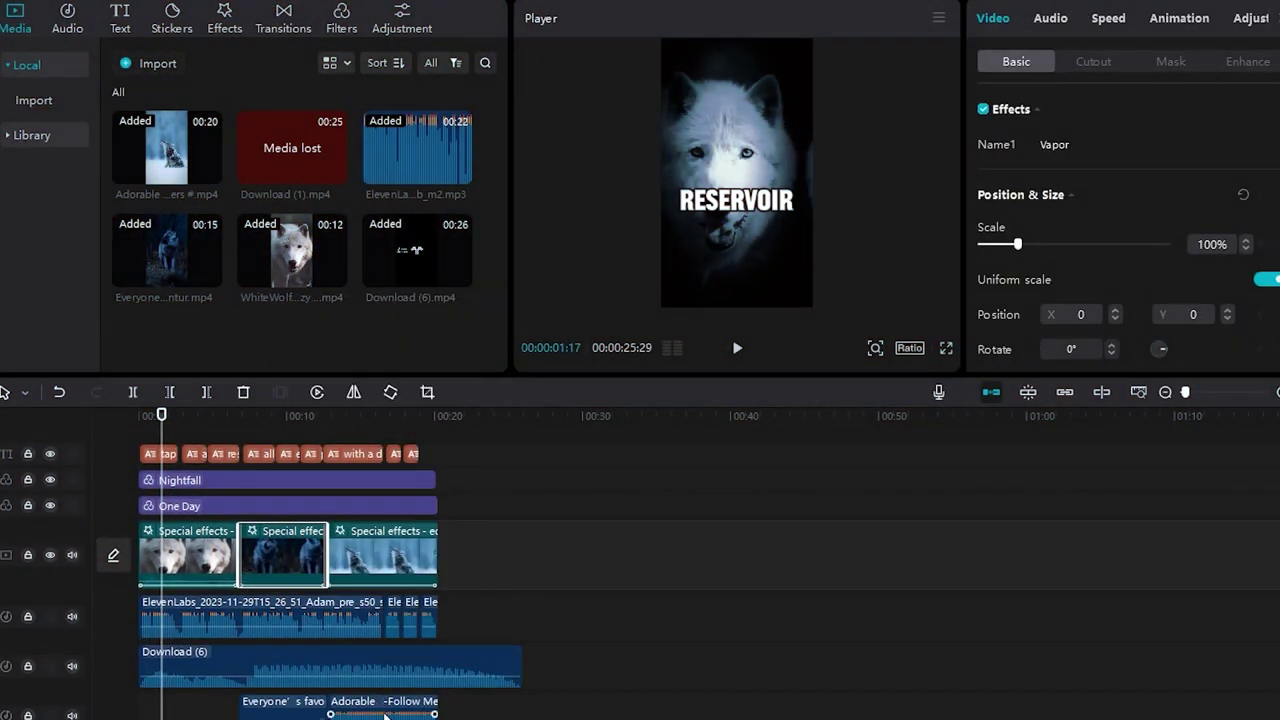
pyautogui.press('Delete')
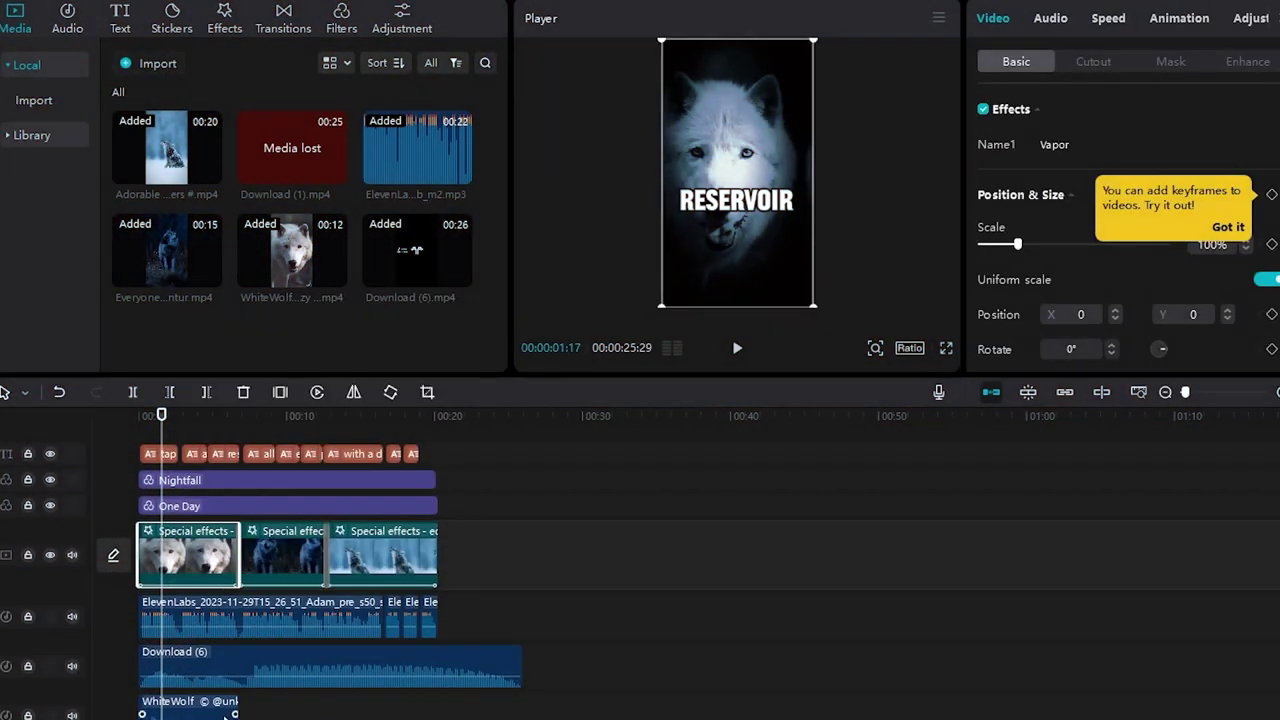
pyautogui.press('Delete')
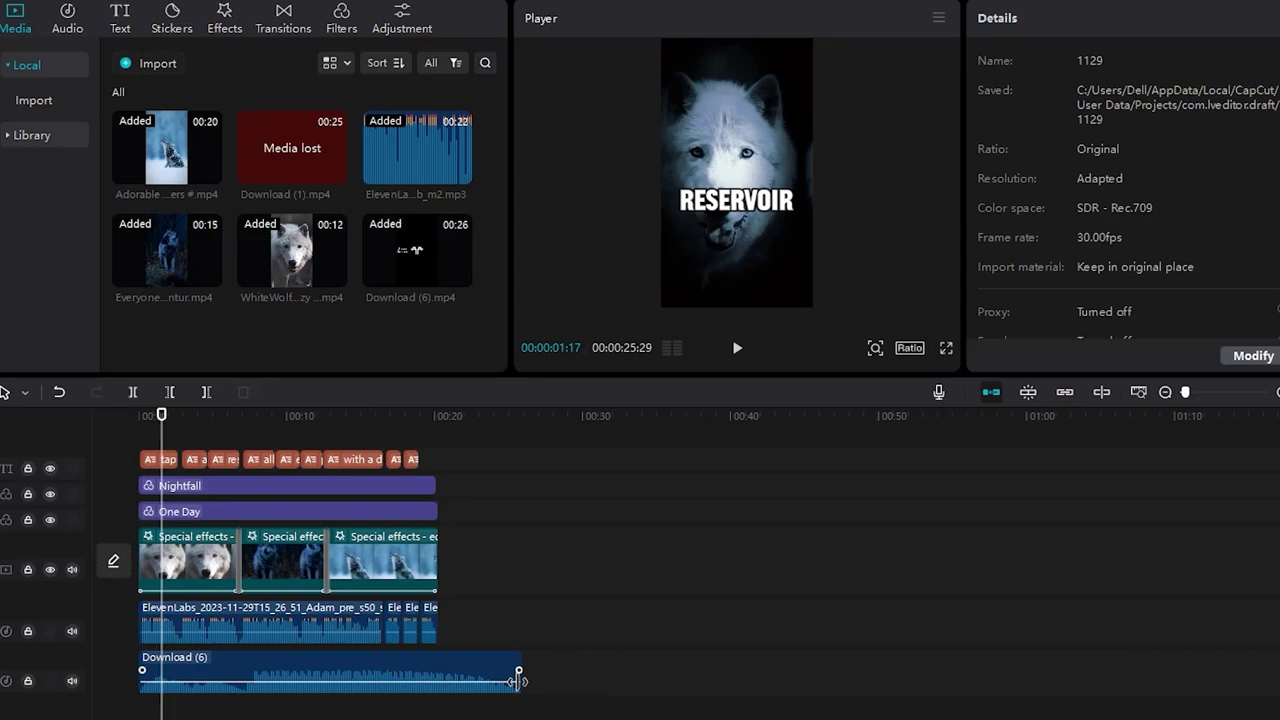
pyautogui.moveTo(517, 681); pyautogui.dragTo(438, 681)
pyautogui.press('space')
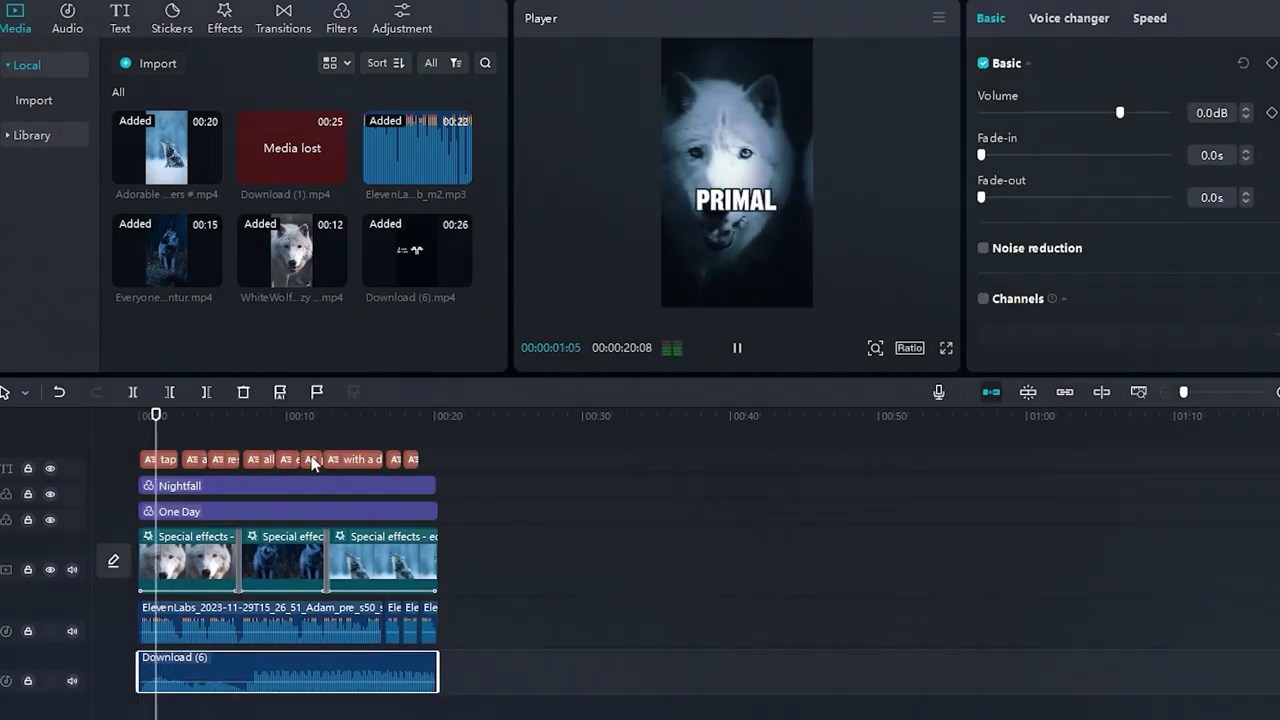